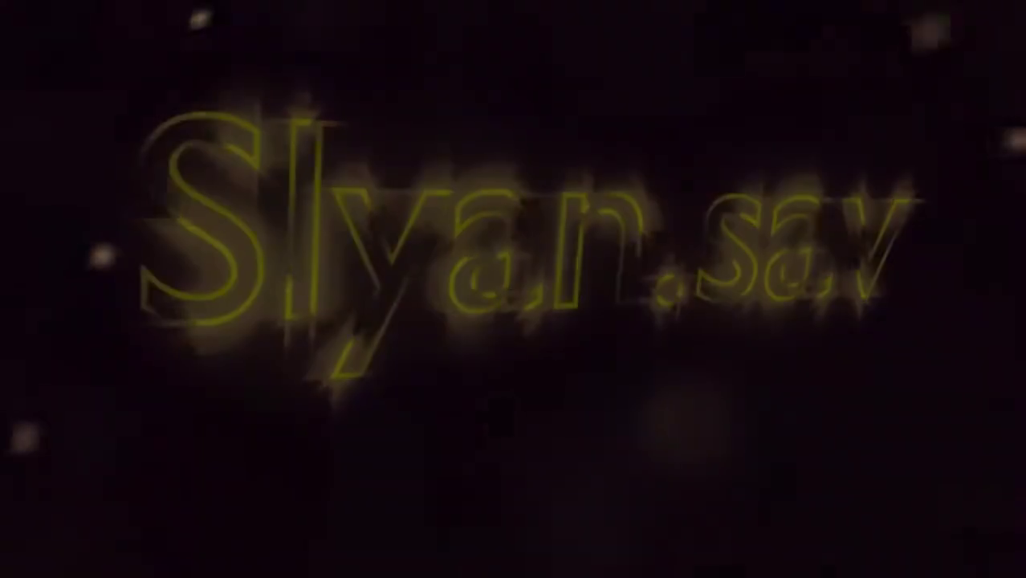
Delete one half of the cube and add a Mirror modifier across X
{"action": "key", "text": "Tab"}
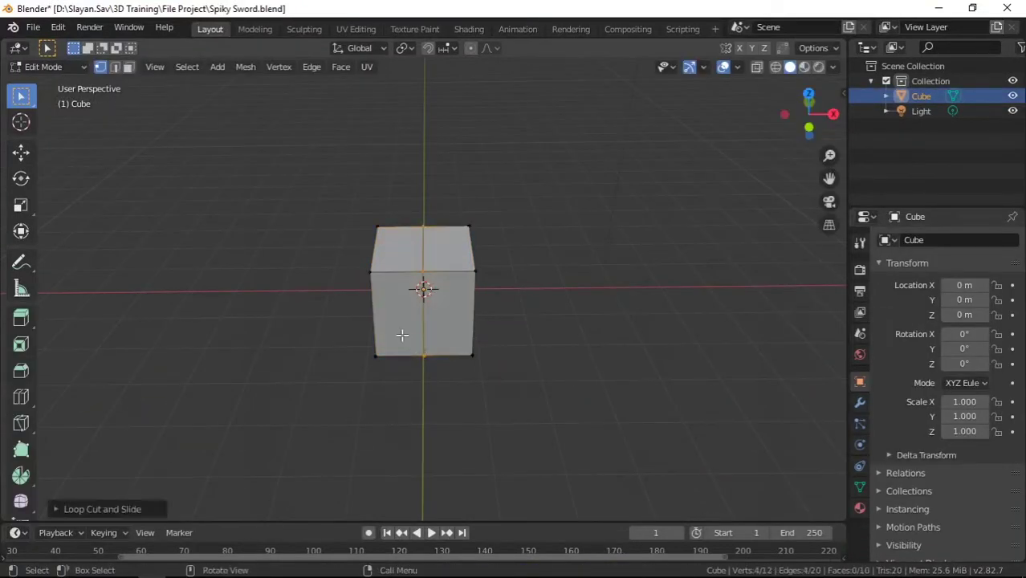
{"action": "key", "text": "x"}
{"action": "left_click", "coordinate": [389, 398]}
{"action": "left_click", "coordinate": [860, 402]}
{"action": "left_click", "coordinate": [947, 239]}
{"action": "left_click", "coordinate": [685, 390]}
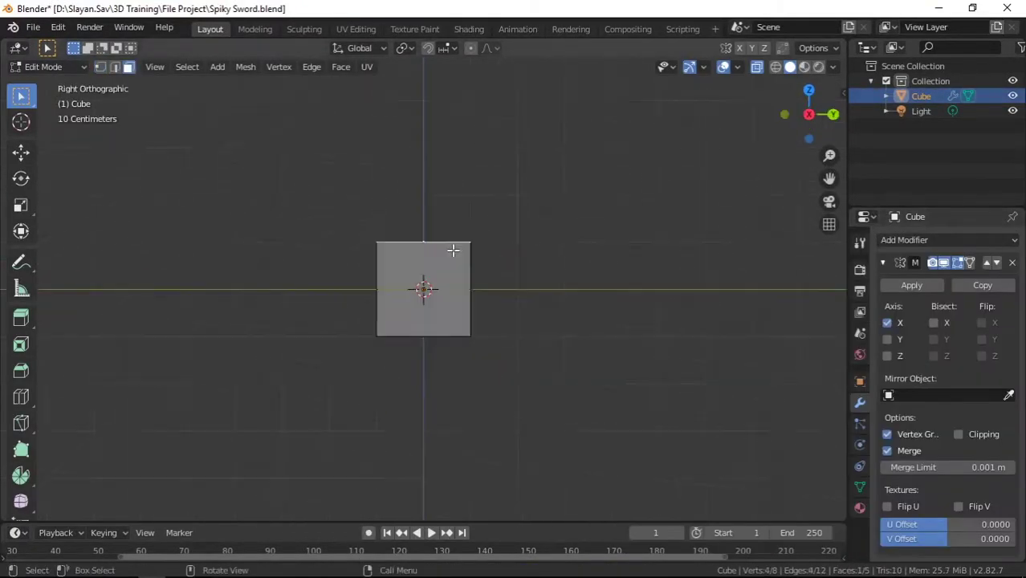
{"action": "left_click", "coordinate": [450, 286]}
{"action": "middle_click_drag", "start_coordinate": [449, 286], "coordinate": [488, 315]}
Flatten the half cube along Z and add edge loops across the slab
{"action": "key", "text": "s"}
{"action": "key", "text": "z"}
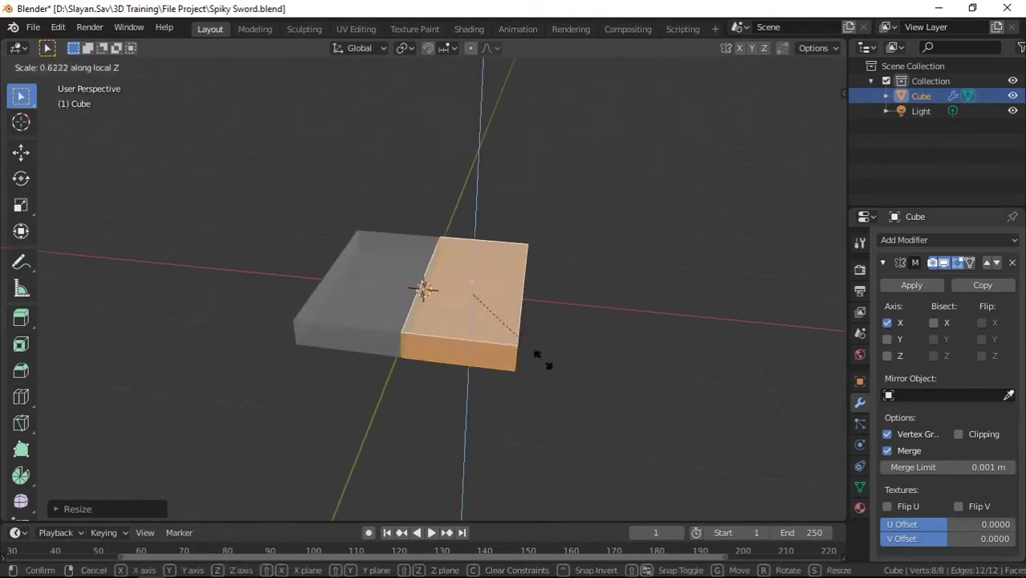
{"action": "scroll", "coordinate": [568, 367], "scroll_direction": "up", "scroll_amount": 2}
{"action": "key", "text": "ctrl+r"}
{"action": "mouse_move", "coordinate": [586, 395]}
{"action": "middle_mouse_down"}
{"action": "mouse_move", "coordinate": [517, 338]}
{"action": "mouse_move", "coordinate": [536, 343]}
{"action": "middle_mouse_up"}
{"action": "left_click", "coordinate": [517, 338]}
Move vertices along X and Y to shape a beveled notch
{"action": "mouse_move", "coordinate": [556, 394]}
{"action": "middle_mouse_down"}
{"action": "mouse_move", "coordinate": [661, 307]}
{"action": "mouse_move", "coordinate": [610, 313]}
{"action": "middle_mouse_up"}
{"action": "key", "text": "g"}
{"action": "key", "text": "x"}
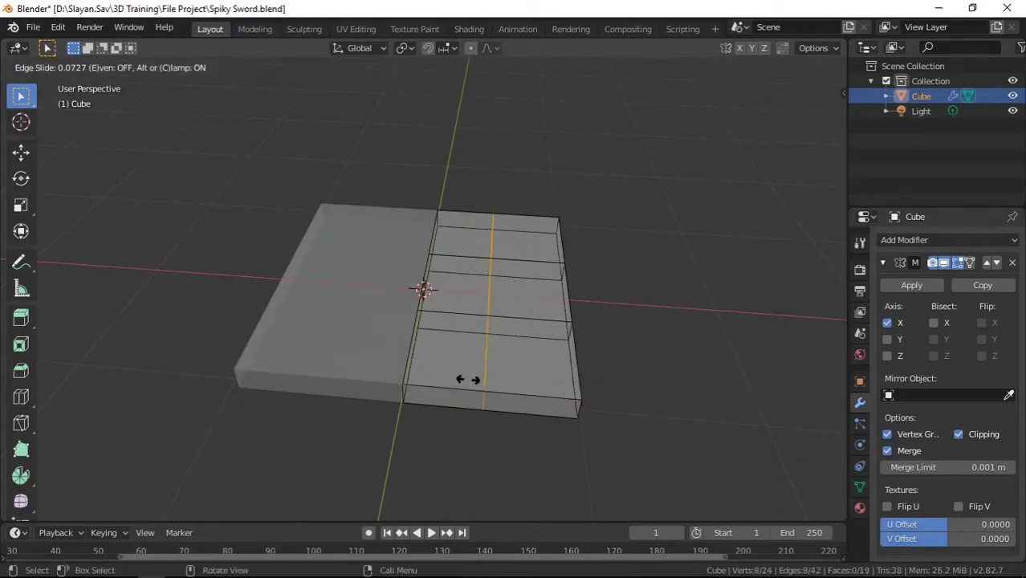
{"action": "key", "text": "g"}
{"action": "key", "text": "y"}
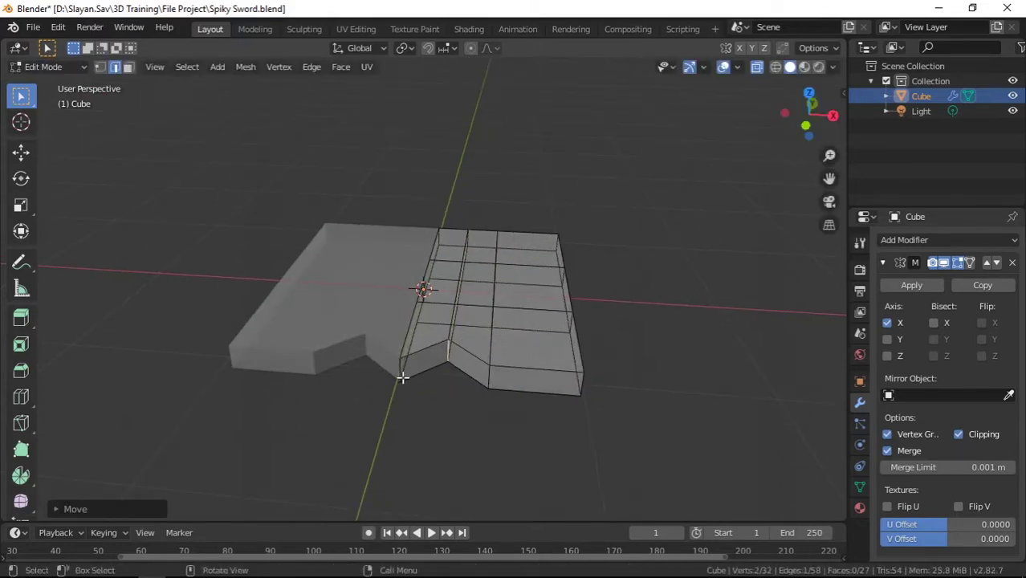
{"action": "left_click", "coordinate": [394, 444]}
{"action": "scroll", "coordinate": [394, 426], "scroll_direction": "up", "scroll_amount": 4}
{"action": "mouse_move", "coordinate": [394, 414]}
{"action": "middle_mouse_down"}
{"action": "mouse_move", "coordinate": [355, 470]}
{"action": "mouse_move", "coordinate": [496, 411]}
{"action": "middle_mouse_up"}
{"action": "scroll", "coordinate": [418, 445], "scroll_direction": "down", "scroll_amount": 4}
Shift the notch vertices along Y to make the crossguard outline jagged
{"action": "left_click", "coordinate": [497, 412]}
{"action": "key", "text": "g"}
{"action": "key", "text": "y"}
{"action": "left_click", "coordinate": [580, 442]}
{"action": "mouse_move", "coordinate": [580, 442]}
{"action": "middle_mouse_down"}
{"action": "mouse_move", "coordinate": [305, 444]}
{"action": "mouse_move", "coordinate": [687, 470]}
{"action": "mouse_move", "coordinate": [592, 366]}
{"action": "middle_mouse_up"}
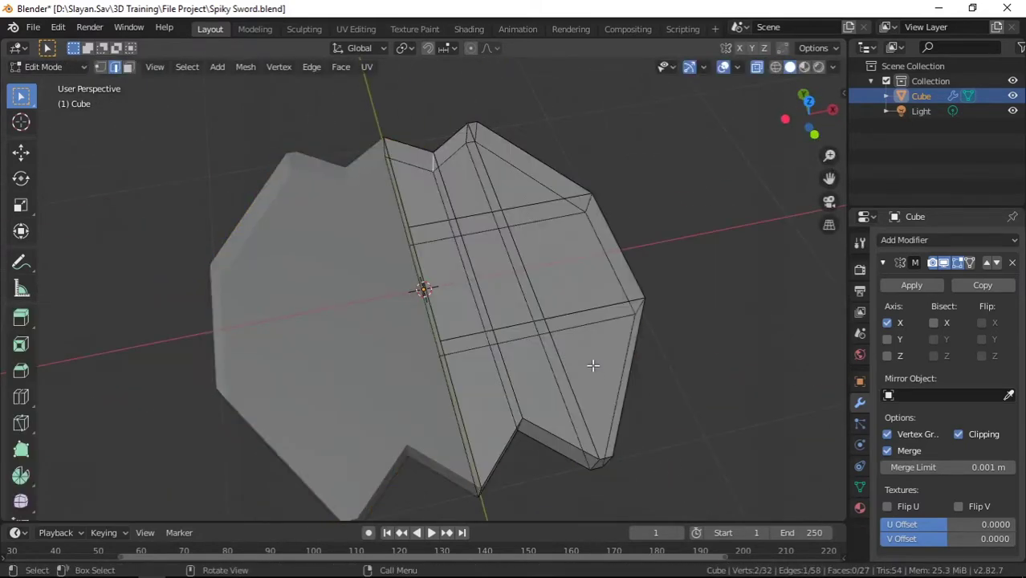
{"action": "mouse_move", "coordinate": [520, 267]}
{"action": "middle_mouse_down"}
{"action": "mouse_move", "coordinate": [614, 316]}
{"action": "mouse_move", "coordinate": [556, 355]}
{"action": "mouse_move", "coordinate": [677, 419]}
{"action": "middle_mouse_up"}
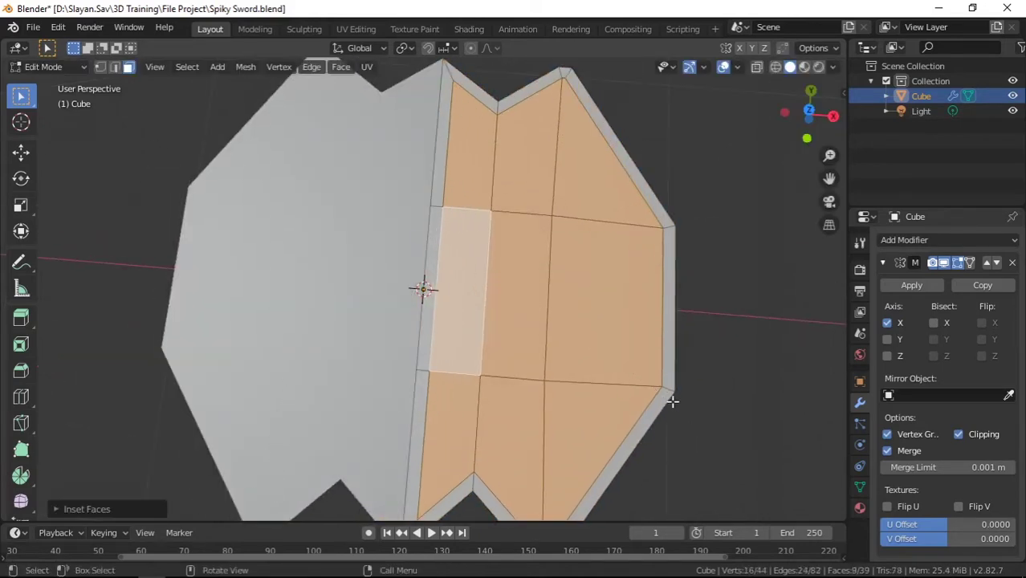
{"action": "left_click", "coordinate": [614, 402]}
{"action": "mouse_move", "coordinate": [614, 402]}
{"action": "middle_mouse_down"}
{"action": "mouse_move", "coordinate": [630, 314]}
{"action": "mouse_move", "coordinate": [597, 395]}
{"action": "mouse_move", "coordinate": [514, 321]}
{"action": "mouse_move", "coordinate": [489, 256]}
{"action": "middle_mouse_up"}
Inset the selected faces from top view to form grooves
{"action": "key", "text": "KP_7"}
{"action": "key", "text": "i"}
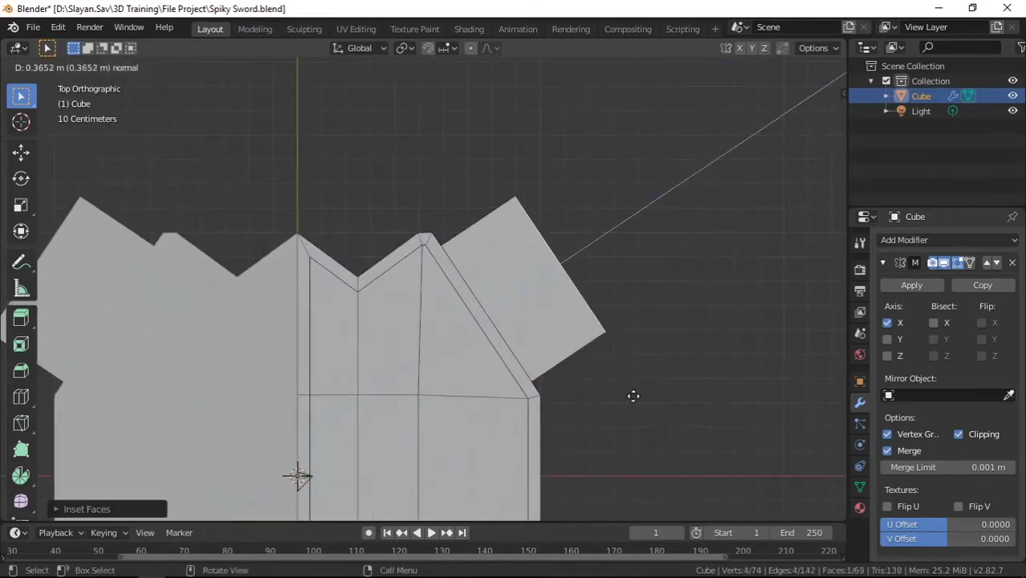
{"action": "right_click", "coordinate": [656, 382]}
{"action": "mouse_move", "coordinate": [656, 382]}
{"action": "middle_mouse_down"}
{"action": "mouse_move", "coordinate": [517, 314]}
{"action": "mouse_move", "coordinate": [475, 372]}
{"action": "mouse_move", "coordinate": [451, 483]}
{"action": "middle_mouse_up"}
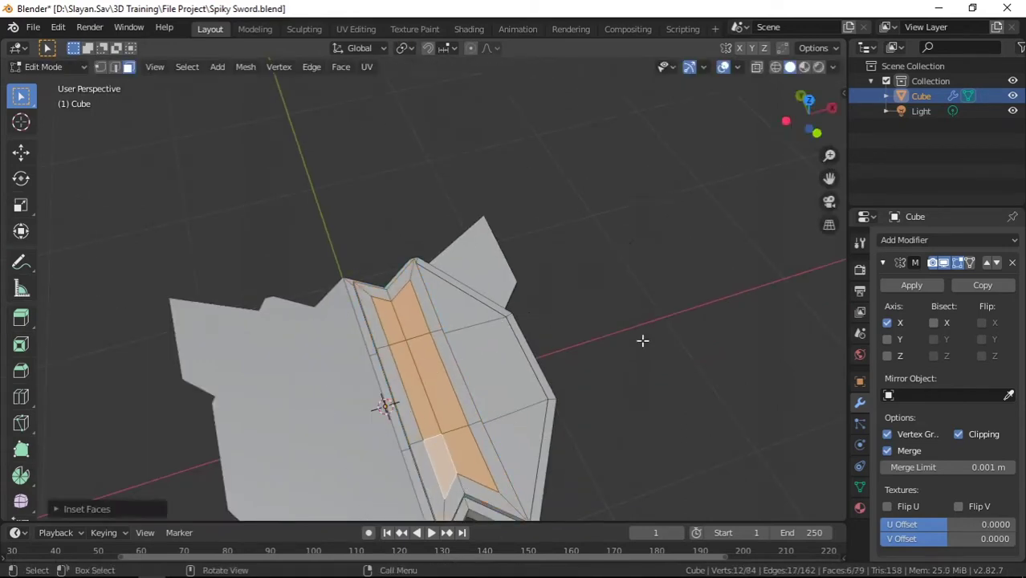
{"action": "middle_click_drag", "start_coordinate": [642, 340], "coordinate": [579, 258]}
Move the central strip along X and extrude an outer side piece
{"action": "key", "text": "g"}
{"action": "key", "text": "x"}
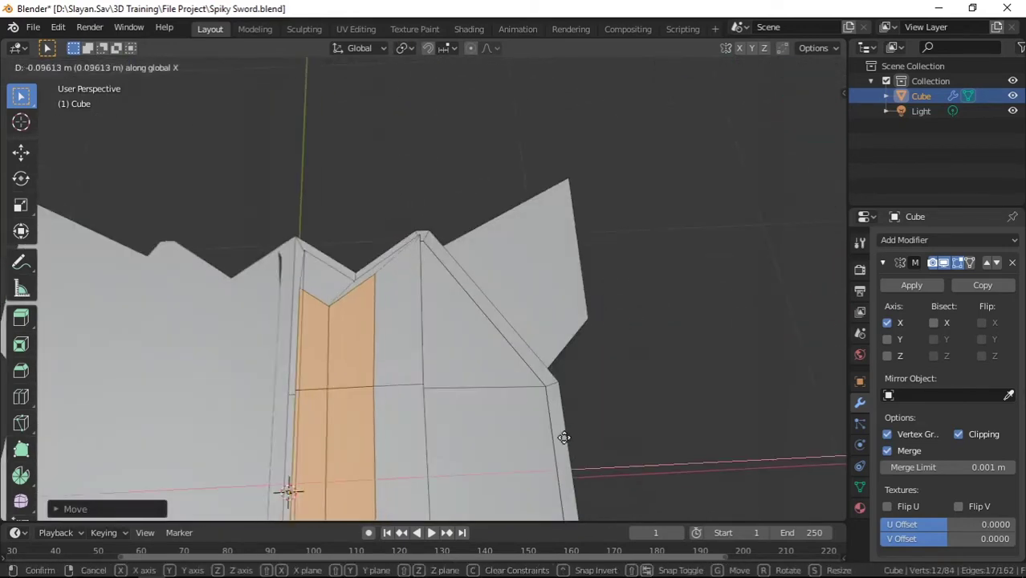
{"action": "left_click", "coordinate": [572, 439]}
{"action": "middle_click_drag", "start_coordinate": [572, 439], "coordinate": [559, 475]}
{"action": "left_click", "coordinate": [560, 475]}
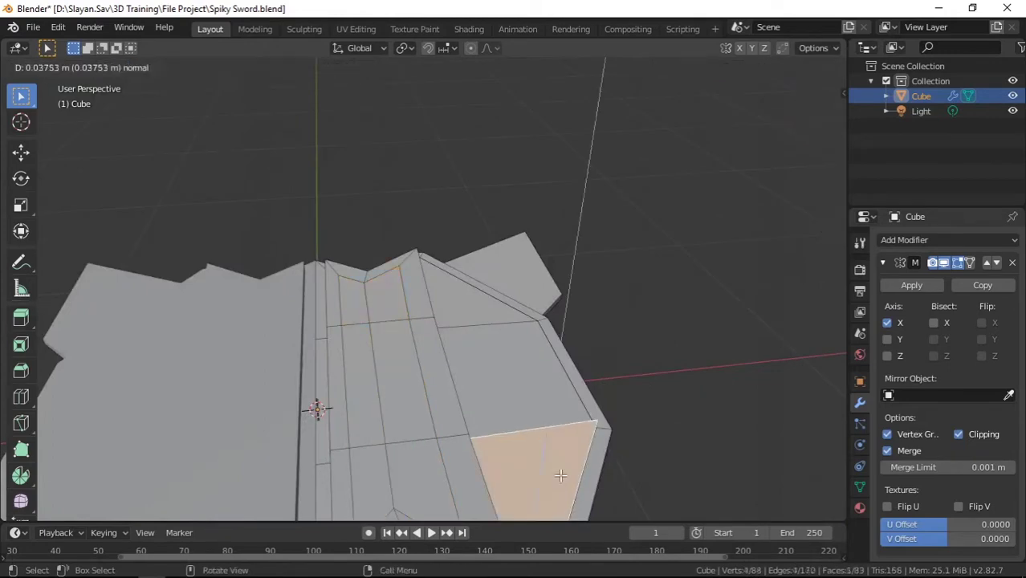
{"action": "left_click", "coordinate": [399, 466]}
{"action": "mouse_move", "coordinate": [399, 465]}
{"action": "middle_mouse_down"}
{"action": "mouse_move", "coordinate": [344, 474]}
{"action": "mouse_move", "coordinate": [529, 298]}
{"action": "mouse_move", "coordinate": [692, 396]}
{"action": "mouse_move", "coordinate": [447, 333]}
{"action": "middle_mouse_up"}
Add an Icosphere and scale and position it over the crossguard
{"action": "scroll", "coordinate": [447, 333], "scroll_direction": "up", "scroll_amount": 3}
{"action": "key", "text": "Tab"}
{"action": "key", "text": "shift+a"}
{"action": "key", "text": "s"}
{"action": "key", "text": "g"}
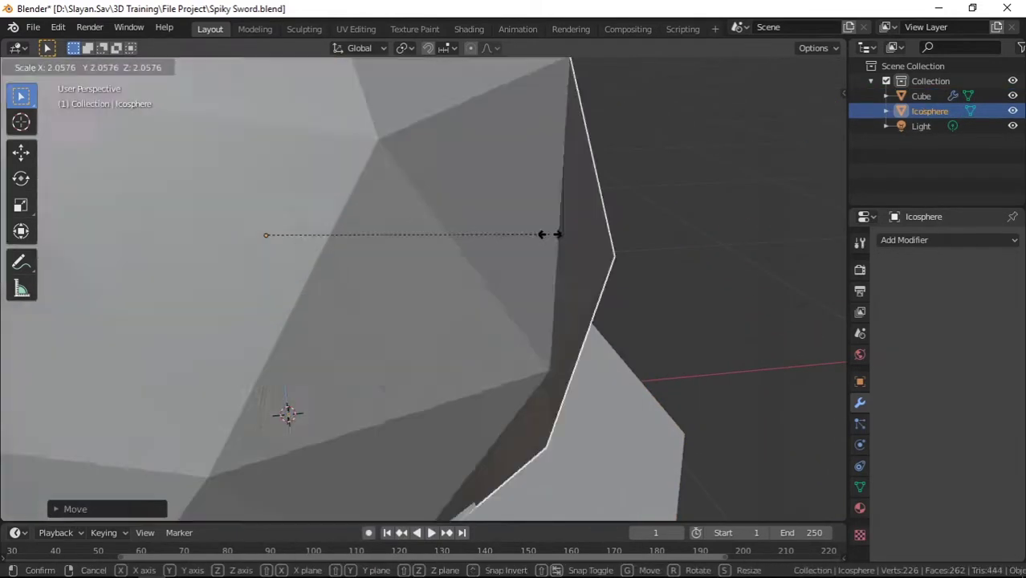
{"action": "left_click", "coordinate": [407, 267]}
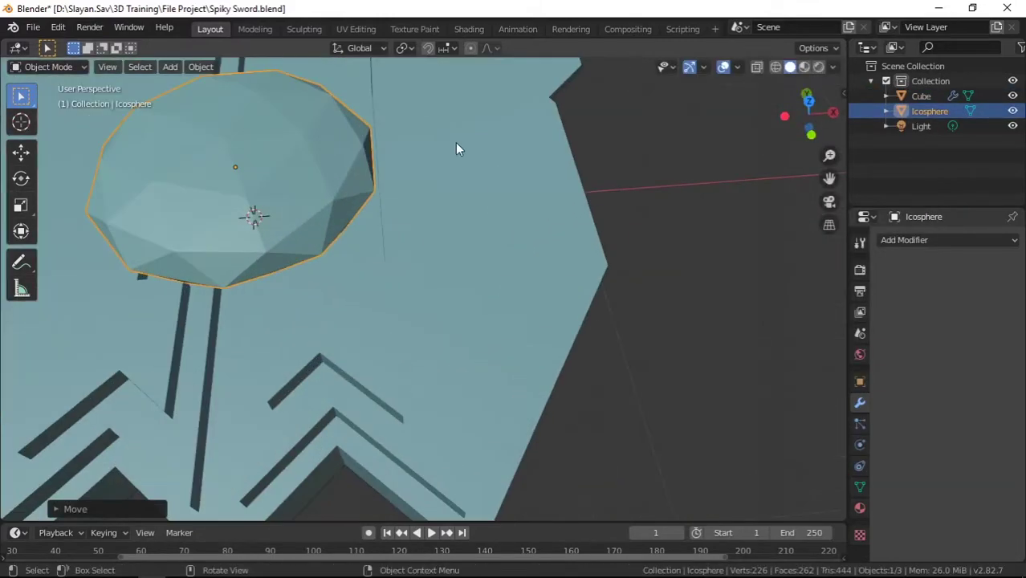
Check the gem's placement from top and front views, adjusting viewport shading
{"action": "left_click", "coordinate": [455, 149]}
{"action": "middle_click_drag", "start_coordinate": [455, 148], "coordinate": [756, 140]}
{"action": "left_click", "coordinate": [833, 68]}
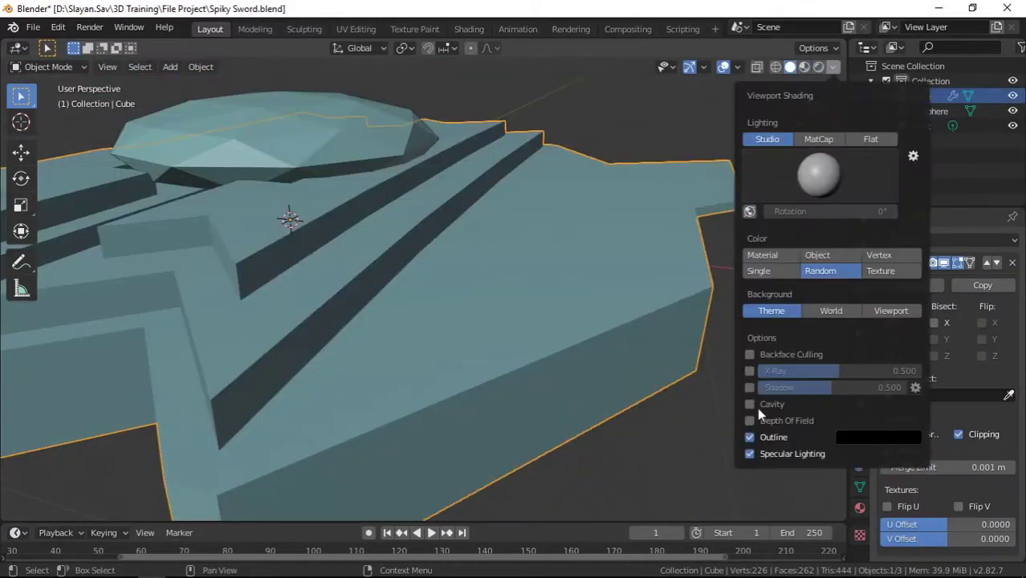
{"action": "mouse_move", "coordinate": [494, 284]}
{"action": "middle_mouse_down"}
{"action": "mouse_move", "coordinate": [392, 258]}
{"action": "mouse_move", "coordinate": [410, 345]}
{"action": "mouse_move", "coordinate": [382, 295]}
{"action": "mouse_move", "coordinate": [414, 373]}
{"action": "mouse_move", "coordinate": [373, 303]}
{"action": "middle_mouse_up"}
{"action": "key", "text": "KP_1"}
{"action": "left_click", "coordinate": [371, 252]}
Shift a crossguard side face along X in top view to form another small piece
{"action": "left_click", "coordinate": [414, 373]}
{"action": "key", "text": "Tab"}
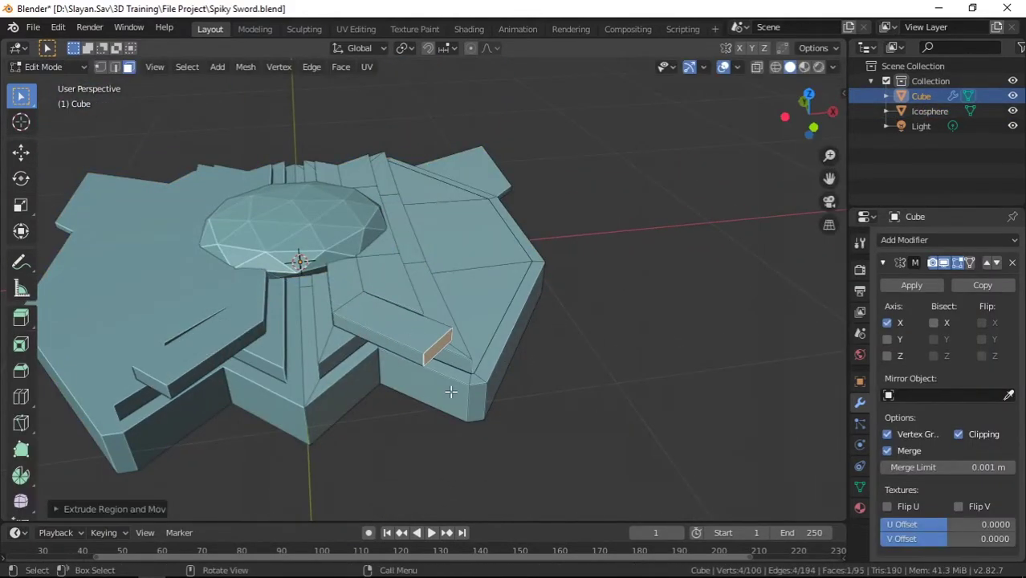
{"action": "key", "text": "KP_7"}
{"action": "key", "text": "g"}
{"action": "key", "text": "x"}
{"action": "left_click", "coordinate": [288, 344]}
{"action": "mouse_move", "coordinate": [288, 345]}
{"action": "middle_mouse_down"}
{"action": "mouse_move", "coordinate": [385, 252]}
{"action": "mouse_move", "coordinate": [514, 254]}
{"action": "mouse_move", "coordinate": [436, 218]}
{"action": "mouse_move", "coordinate": [380, 273]}
{"action": "middle_mouse_up"}
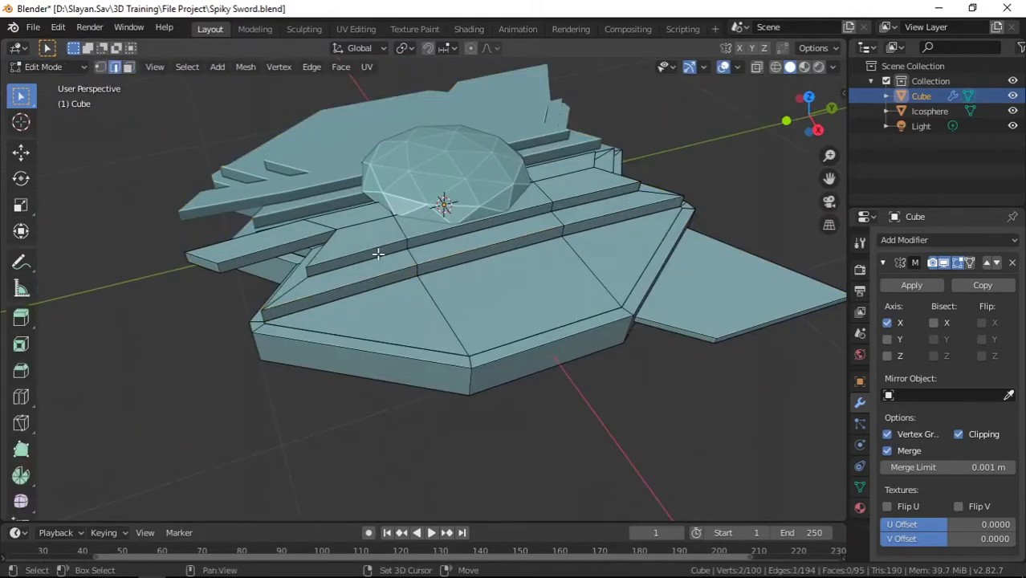
Start a loop cut on the crossguard, then return to Object Mode
{"action": "scroll", "coordinate": [378, 254], "scroll_direction": "up", "scroll_amount": 3}
{"action": "scroll", "coordinate": [377, 253], "scroll_direction": "up", "scroll_amount": 2}
{"action": "key", "text": "ctrl+r"}
{"action": "key", "text": "Tab"}
{"action": "mouse_move", "coordinate": [536, 223]}
{"action": "middle_mouse_down"}
{"action": "mouse_move", "coordinate": [575, 278]}
{"action": "mouse_move", "coordinate": [488, 238]}
{"action": "middle_mouse_up"}
{"action": "key", "text": "Tab"}
{"action": "key", "text": "Tab"}
Apply a Boolean Difference using the Icosphere, then select the gem to move it
{"action": "left_click", "coordinate": [920, 240]}
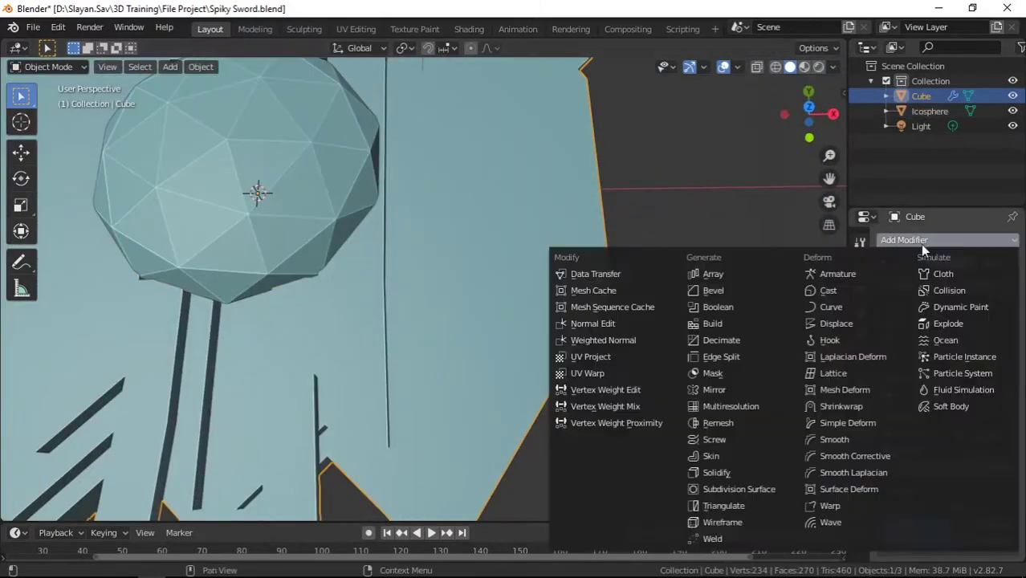
{"action": "left_click", "coordinate": [718, 307]}
{"action": "left_click", "coordinate": [939, 485]}
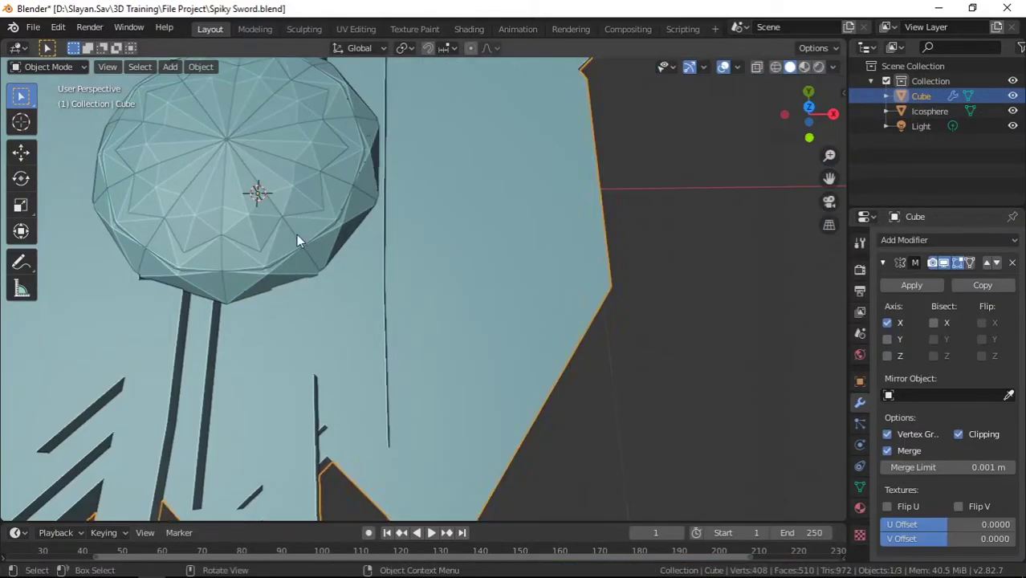
{"action": "left_click", "coordinate": [295, 235]}
{"action": "key", "text": "g"}
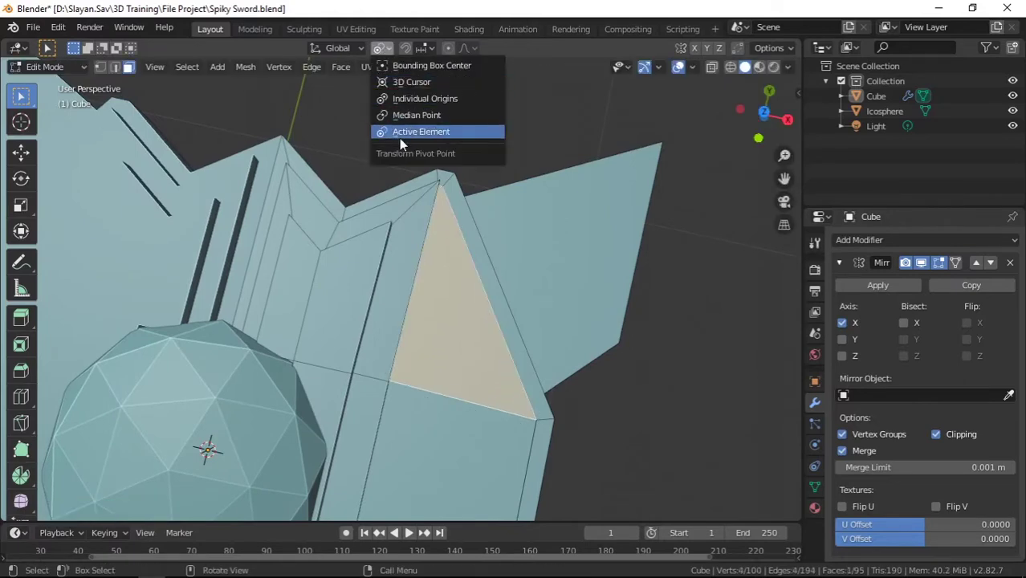
Stretch the blade faces vertically, return to Object Mode and select all objects
{"action": "key", "text": "Tab"}
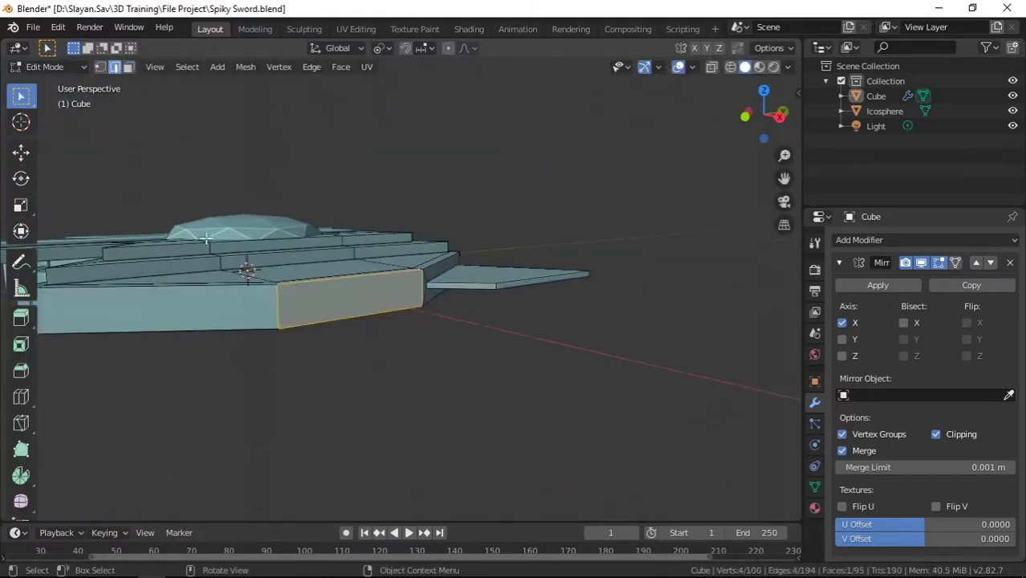
{"action": "left_click", "coordinate": [377, 309]}
{"action": "middle_click_drag", "start_coordinate": [377, 309], "coordinate": [349, 297]}
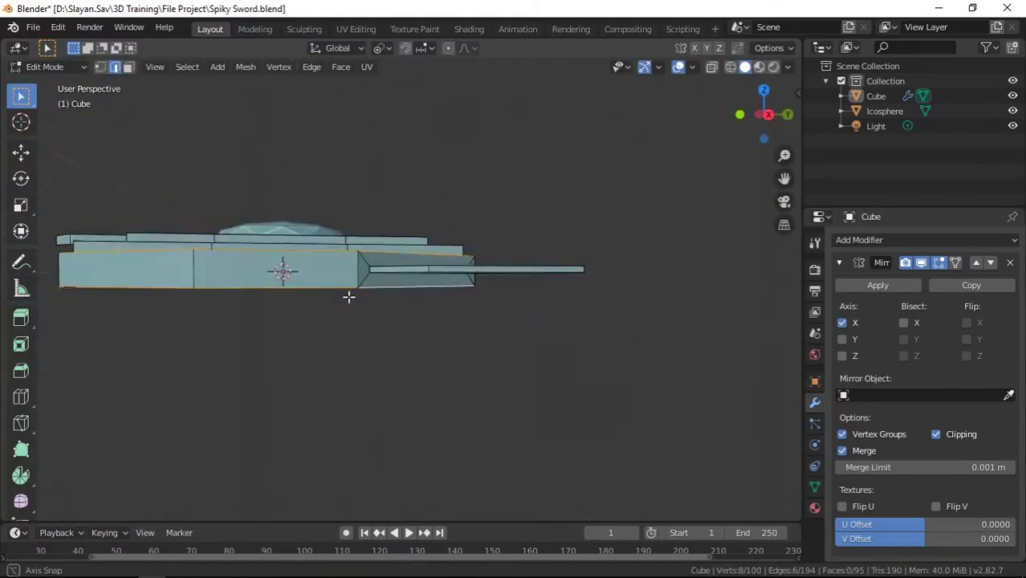
{"action": "mouse_move", "coordinate": [438, 354]}
{"action": "middle_mouse_down"}
{"action": "mouse_move", "coordinate": [517, 396]}
{"action": "mouse_move", "coordinate": [391, 366]}
{"action": "mouse_move", "coordinate": [586, 330]}
{"action": "middle_mouse_up"}
{"action": "key", "text": "Tab"}
{"action": "key", "text": "a"}
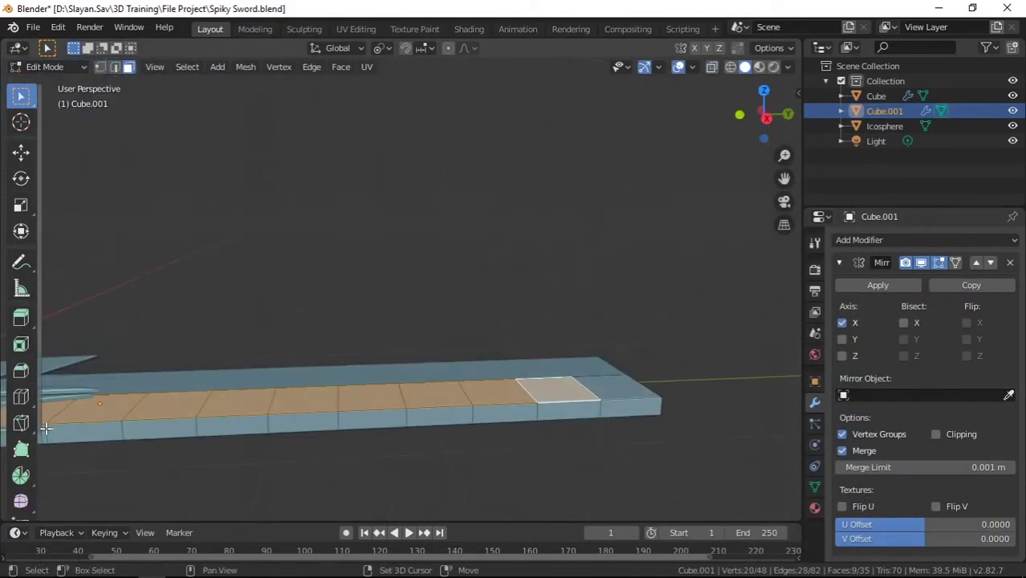
Scale the selected blade strip along Y and move it along Y
{"action": "middle_click_drag", "start_coordinate": [591, 420], "coordinate": [129, 233]}
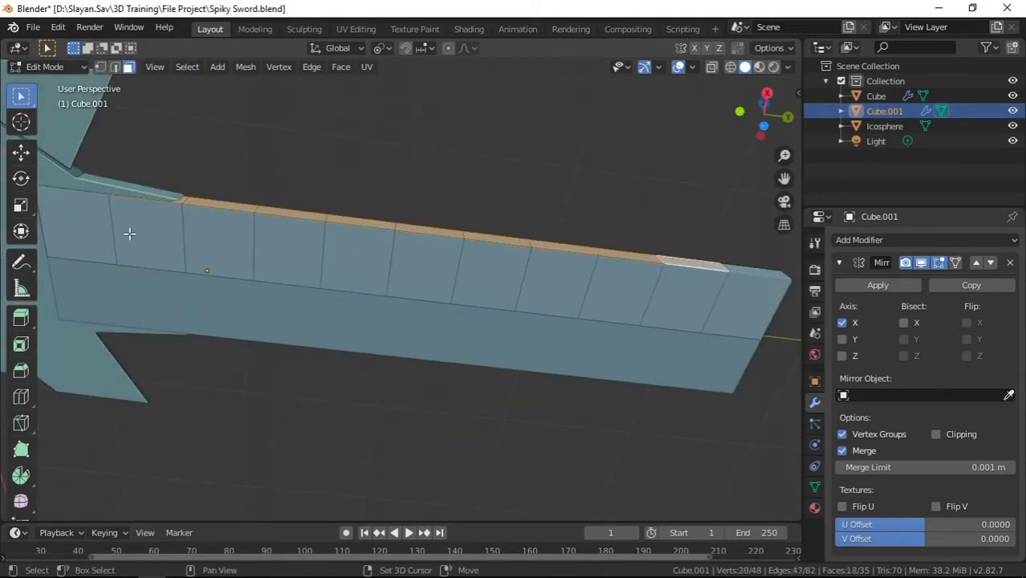
{"action": "key", "text": "s"}
{"action": "key", "text": "y"}
{"action": "key", "text": "Return"}
{"action": "key", "text": "g"}
{"action": "key", "text": "y"}
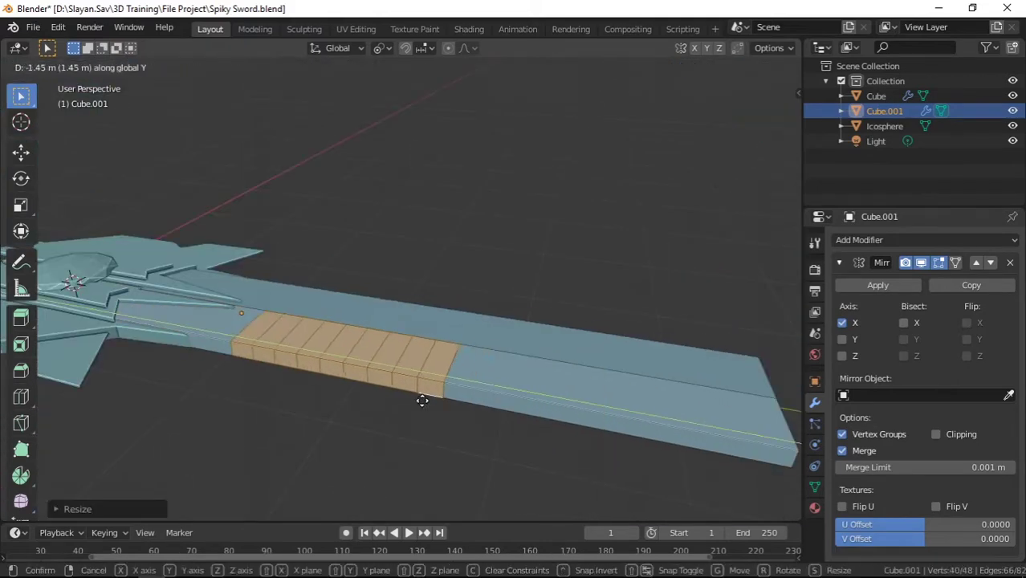
Rescale the face strip along the blade's length, cancelling the stray move
{"action": "middle_click_drag", "start_coordinate": [393, 380], "coordinate": [434, 436]}
{"action": "key", "text": "s"}
{"action": "key", "text": "y"}
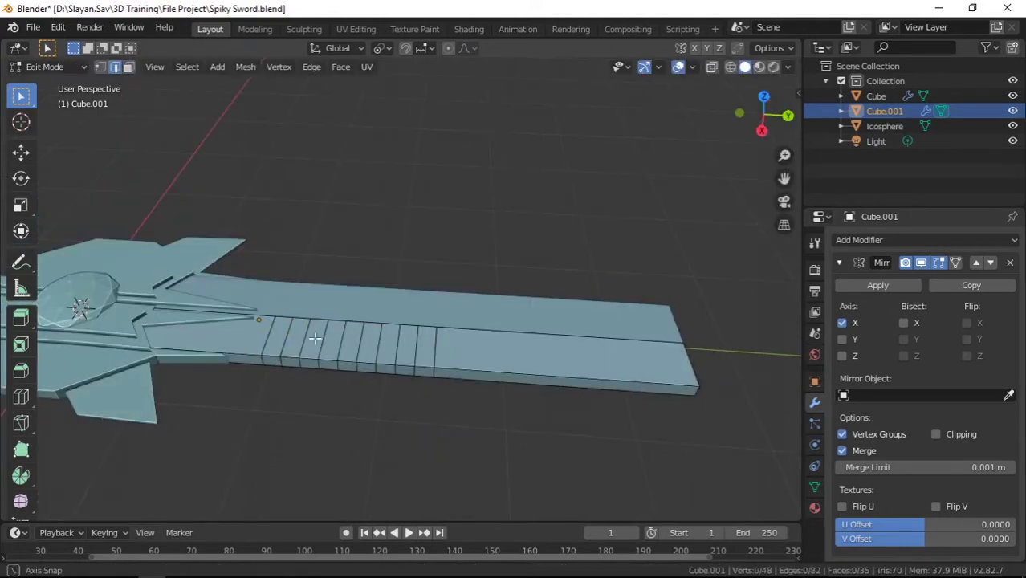
{"action": "middle_click_drag", "start_coordinate": [315, 338], "coordinate": [447, 330]}
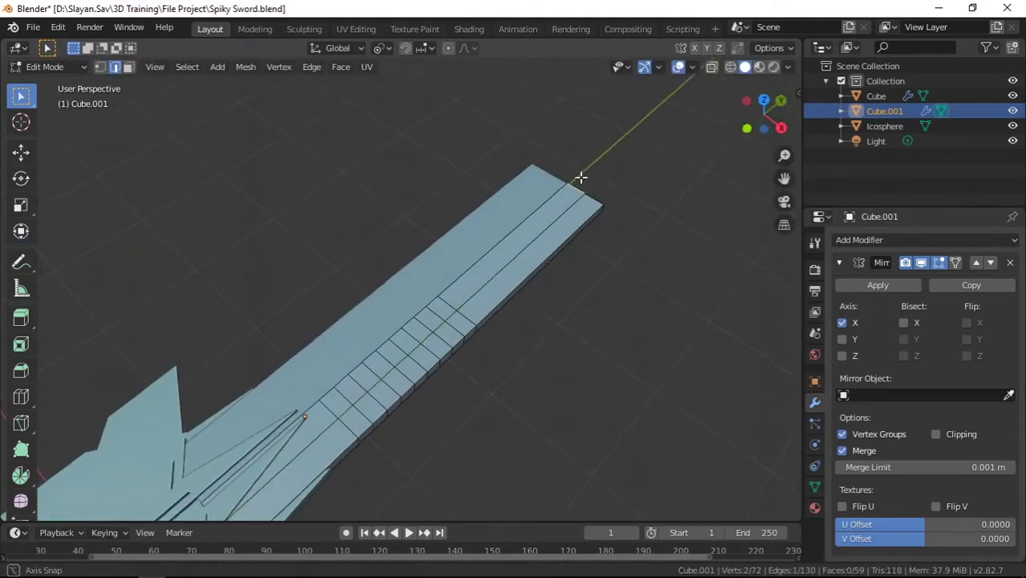
{"action": "mouse_move", "coordinate": [580, 177]}
{"action": "middle_mouse_down"}
{"action": "mouse_move", "coordinate": [617, 373]}
{"action": "mouse_move", "coordinate": [459, 365]}
{"action": "middle_mouse_up"}
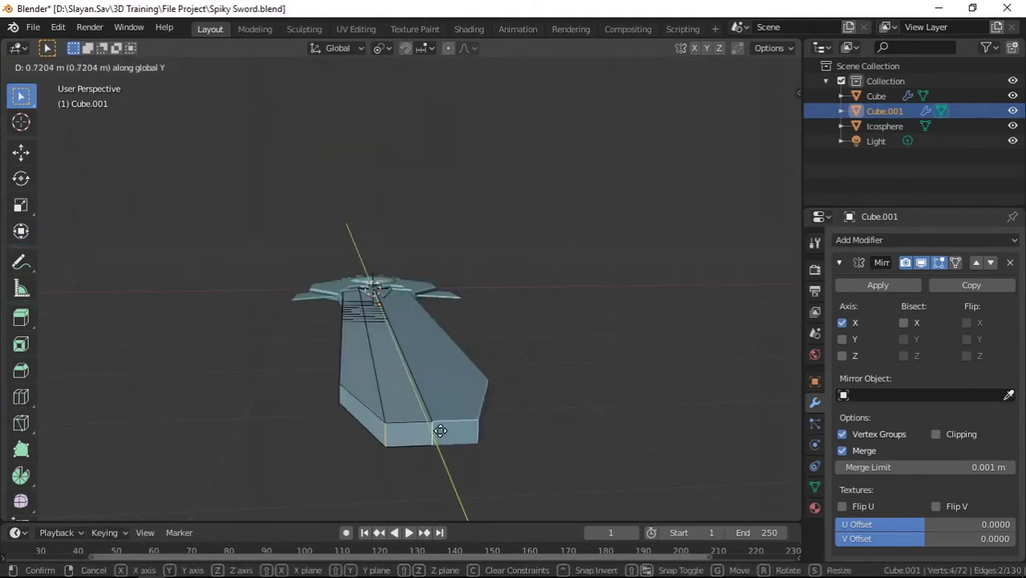
{"action": "right_click", "coordinate": [420, 439]}
{"action": "mouse_move", "coordinate": [420, 439]}
{"action": "middle_mouse_down"}
{"action": "mouse_move", "coordinate": [476, 394]}
{"action": "mouse_move", "coordinate": [464, 305]}
{"action": "mouse_move", "coordinate": [282, 330]}
{"action": "middle_mouse_up"}
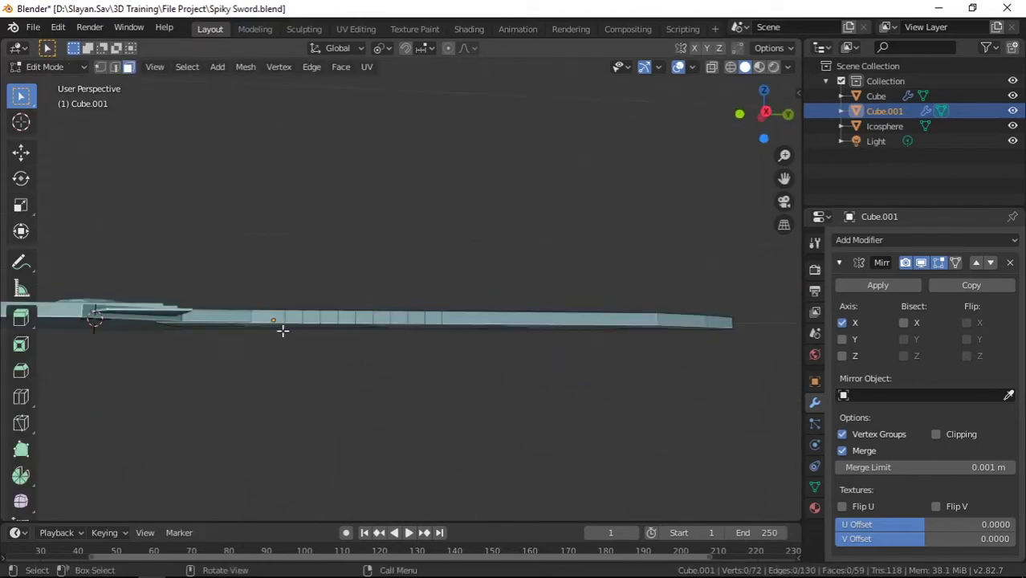
Adjust the blade's thickness by scaling it along Z
{"action": "key", "text": "s"}
{"action": "key", "text": "z"}
{"action": "left_click", "coordinate": [574, 321]}
{"action": "mouse_move", "coordinate": [575, 321]}
{"action": "middle_mouse_down"}
{"action": "mouse_move", "coordinate": [467, 312]}
{"action": "mouse_move", "coordinate": [568, 393]}
{"action": "middle_mouse_up"}
{"action": "scroll", "coordinate": [568, 393], "scroll_direction": "up", "scroll_amount": 3}
{"action": "scroll", "coordinate": [402, 401], "scroll_direction": "up", "scroll_amount": 2}
Select alternating bottom edges in edge mode and offset them into a zigzag
{"action": "key", "text": "2"}
{"action": "left_click", "coordinate": [208, 444]}
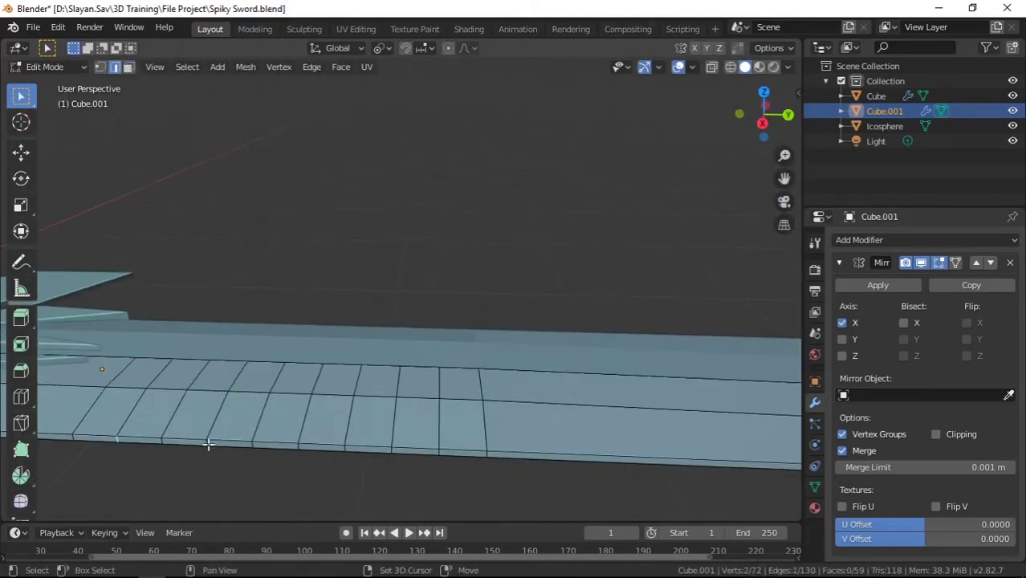
{"action": "key", "text": "g"}
{"action": "left_click", "coordinate": [549, 467]}
{"action": "key", "text": "KP_7"}
Box-select the band of blade faces from above and scale it along Y
{"action": "mouse_move", "coordinate": [549, 251]}
{"action": "left_mouse_down"}
{"action": "mouse_move", "coordinate": [450, 467]}
{"action": "mouse_move", "coordinate": [433, 470]}
{"action": "left_mouse_up"}
{"action": "key", "text": "s"}
{"action": "key", "text": "y"}
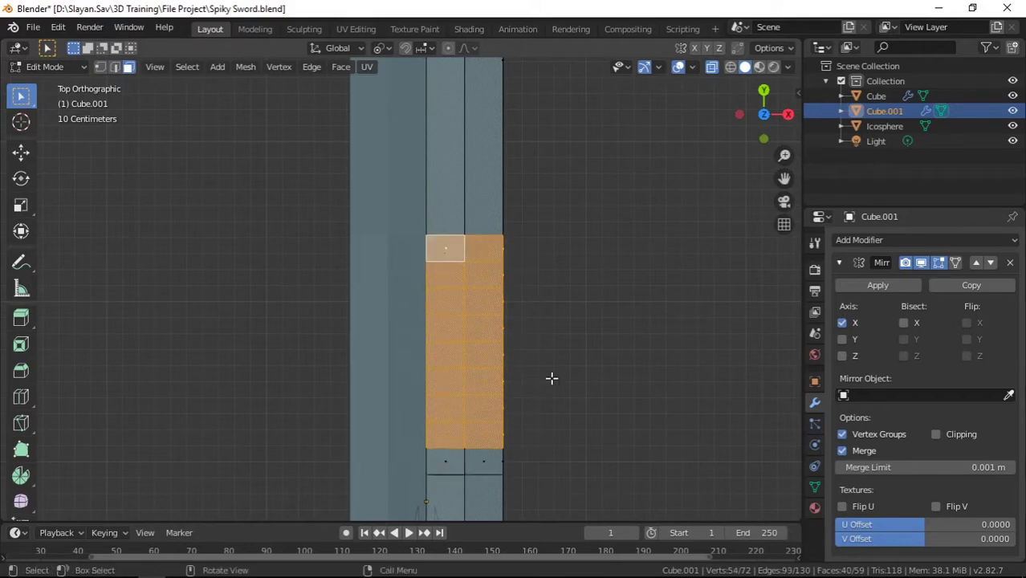
{"action": "key", "text": "s"}
{"action": "left_click", "coordinate": [583, 277]}
{"action": "key", "text": "alt+a"}
{"action": "mouse_move", "coordinate": [583, 276]}
{"action": "middle_mouse_down"}
{"action": "mouse_move", "coordinate": [561, 429]}
{"action": "mouse_move", "coordinate": [485, 394]}
{"action": "mouse_move", "coordinate": [267, 410]}
{"action": "middle_mouse_up"}
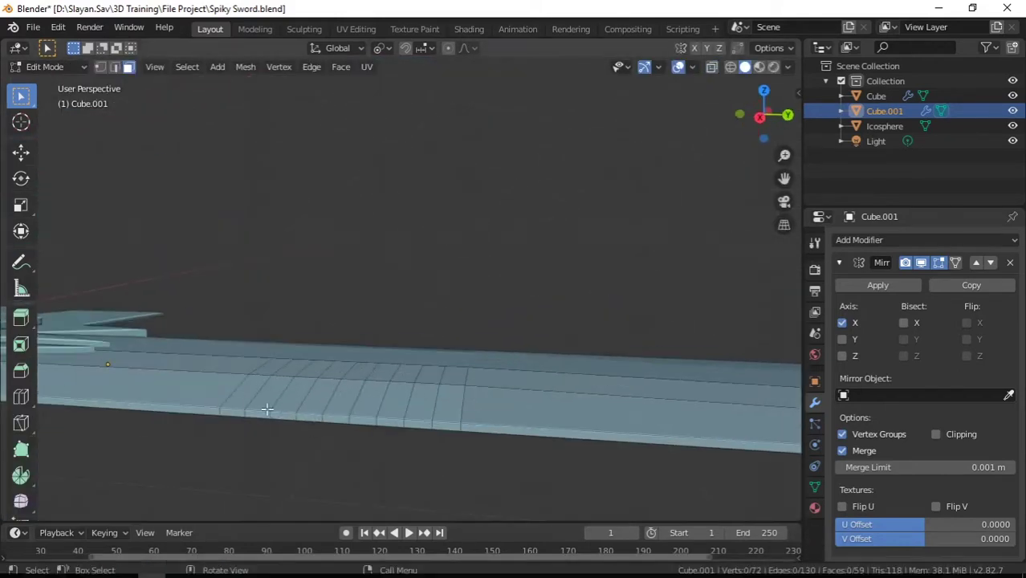
Slide an edge loop along the blade to push the teeth outward
{"action": "left_click", "coordinate": [267, 409], "text": "alt"}
{"action": "key", "text": "g"}
{"action": "key", "text": "g"}
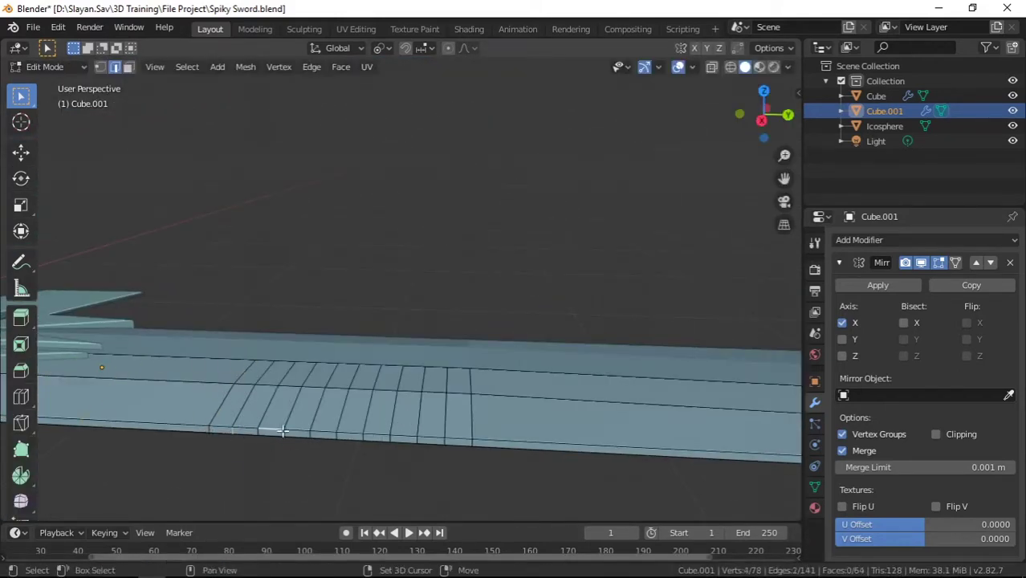
{"action": "left_click", "coordinate": [555, 427]}
{"action": "mouse_move", "coordinate": [527, 457]}
{"action": "middle_mouse_down"}
{"action": "mouse_move", "coordinate": [298, 413]}
{"action": "mouse_move", "coordinate": [432, 336]}
{"action": "middle_mouse_up"}
Select the strip of teeth faces from above and reposition a tooth vertex
{"action": "key", "text": "3"}
{"action": "left_click", "coordinate": [432, 335], "text": "alt"}
{"action": "key", "text": "KP_7"}
{"action": "left_click", "coordinate": [449, 281], "text": "alt"}
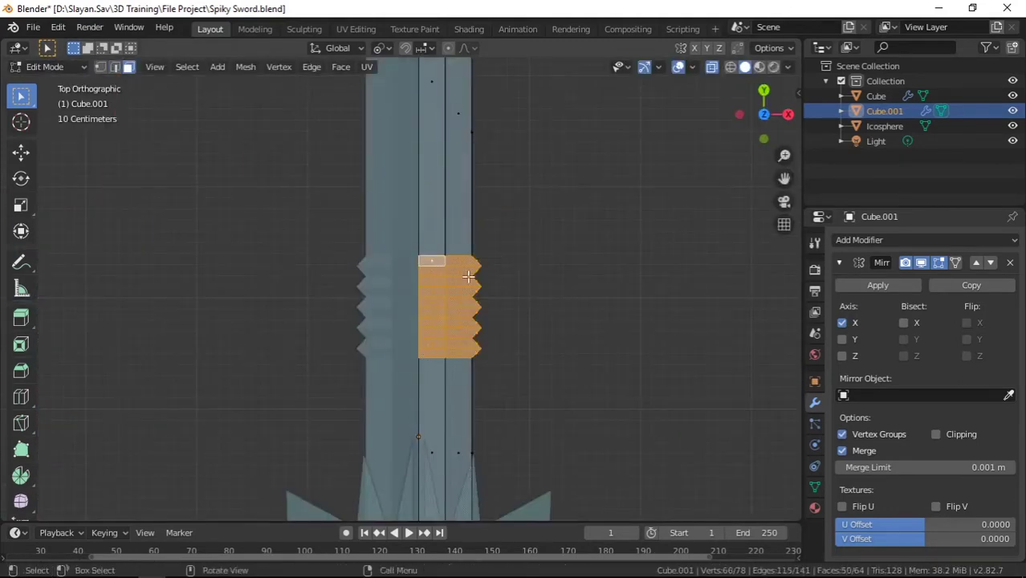
{"action": "mouse_move", "coordinate": [523, 240]}
{"action": "middle_mouse_down"}
{"action": "mouse_move", "coordinate": [323, 430]}
{"action": "mouse_move", "coordinate": [304, 354]}
{"action": "mouse_move", "coordinate": [333, 409]}
{"action": "mouse_move", "coordinate": [235, 434]}
{"action": "middle_mouse_up"}
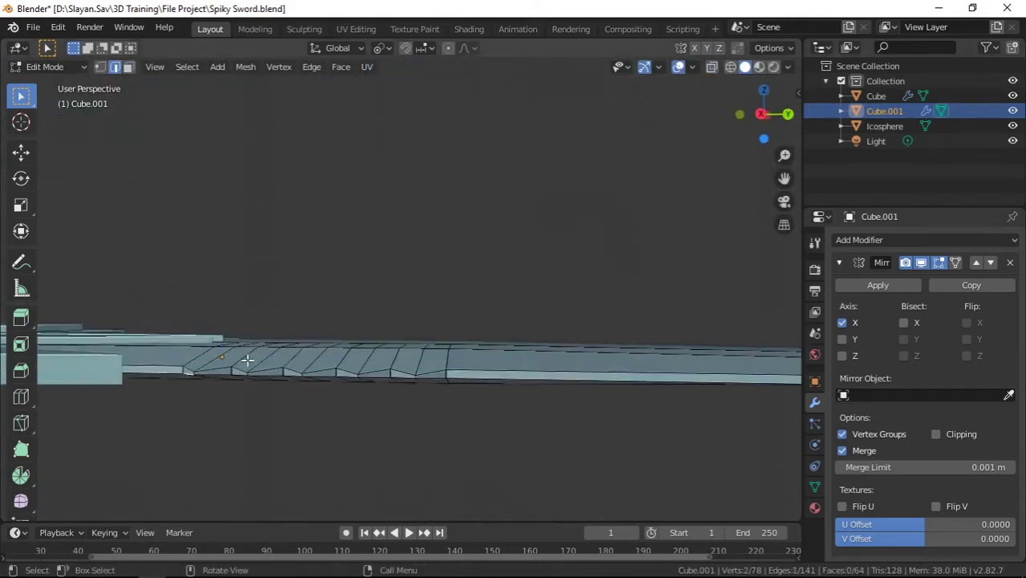
{"action": "scroll", "coordinate": [235, 434], "scroll_direction": "up", "scroll_amount": 2}
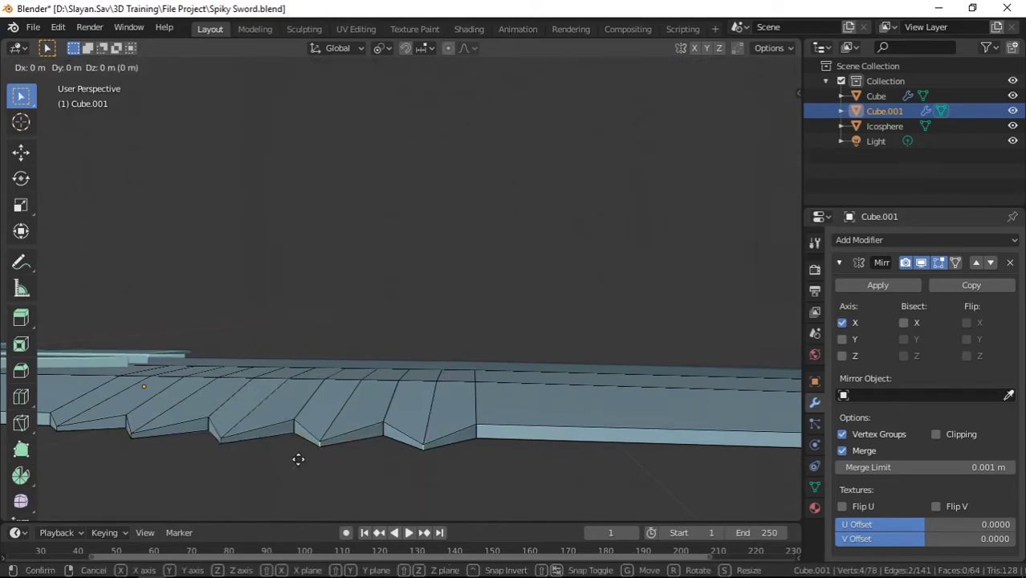
{"action": "left_click_drag", "start_coordinate": [426, 451], "coordinate": [430, 457]}
Scale the blade vertically after cancelling an accidental inset
{"action": "key", "text": "Tab"}
{"action": "mouse_move", "coordinate": [430, 457]}
{"action": "middle_mouse_down"}
{"action": "mouse_move", "coordinate": [496, 289]}
{"action": "mouse_move", "coordinate": [440, 94]}
{"action": "mouse_move", "coordinate": [389, 205]}
{"action": "mouse_move", "coordinate": [353, 189]}
{"action": "middle_mouse_up"}
{"action": "key", "text": "Tab"}
{"action": "right_click", "coordinate": [562, 210]}
{"action": "mouse_move", "coordinate": [563, 210]}
{"action": "middle_mouse_down"}
{"action": "mouse_move", "coordinate": [482, 100]}
{"action": "mouse_move", "coordinate": [235, 339]}
{"action": "mouse_move", "coordinate": [437, 312]}
{"action": "middle_mouse_up"}
{"action": "left_click", "coordinate": [627, 338]}
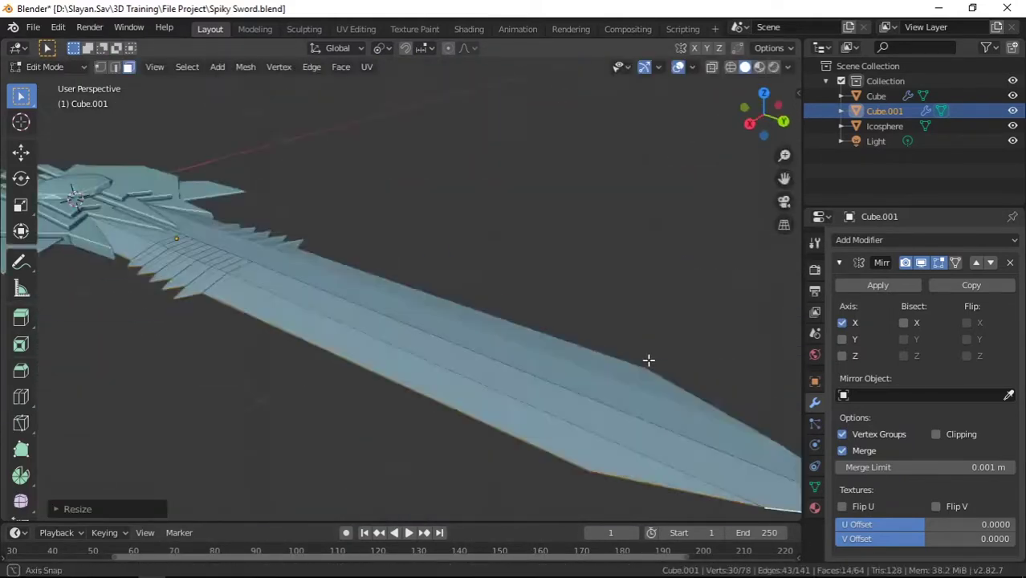
{"action": "mouse_move", "coordinate": [648, 359]}
{"action": "middle_mouse_down"}
{"action": "mouse_move", "coordinate": [98, 428]}
{"action": "mouse_move", "coordinate": [525, 316]}
{"action": "middle_mouse_up"}
With X-ray on, box-select the tip section and scale it along Z to taper the blade
{"action": "key", "text": "KP_7"}
{"action": "scroll", "coordinate": [438, 362], "scroll_direction": "up", "scroll_amount": 2}
{"action": "key", "text": "alt+z"}
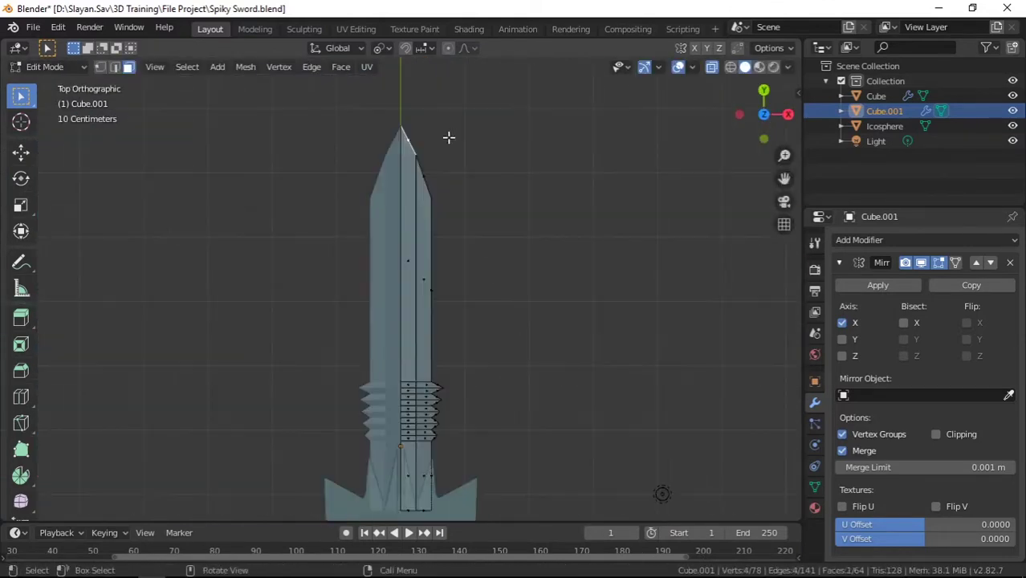
{"action": "middle_click_drag", "start_coordinate": [404, 312], "coordinate": [439, 274]}
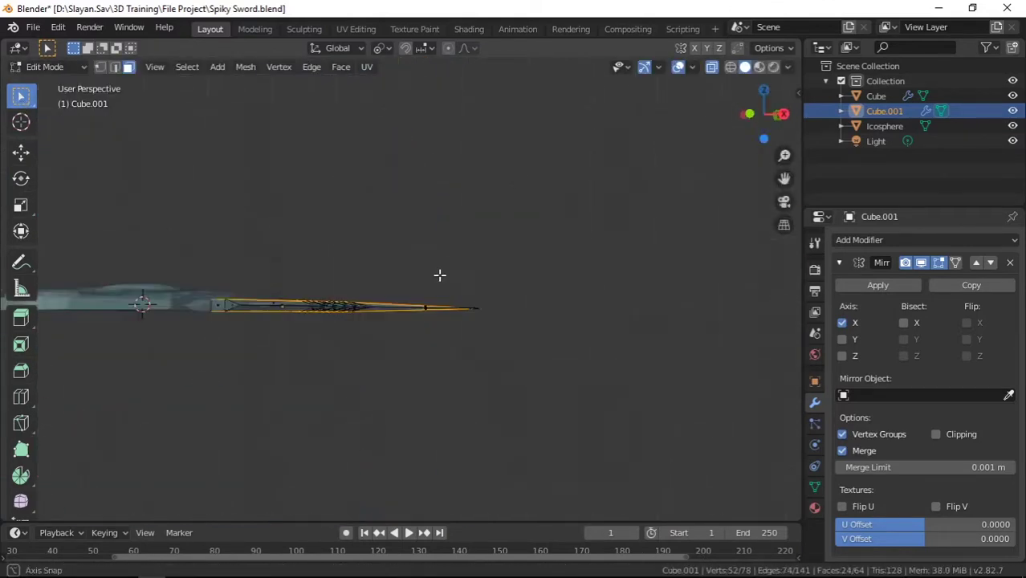
{"action": "left_click", "coordinate": [288, 274]}
{"action": "mouse_move", "coordinate": [288, 274]}
{"action": "middle_mouse_down"}
{"action": "mouse_move", "coordinate": [451, 423]}
{"action": "mouse_move", "coordinate": [633, 434]}
{"action": "mouse_move", "coordinate": [407, 472]}
{"action": "mouse_move", "coordinate": [708, 171]}
{"action": "middle_mouse_up"}
{"action": "key", "text": "Tab"}
{"action": "key", "text": "Tab"}
{"action": "scroll", "coordinate": [434, 319], "scroll_direction": "up", "scroll_amount": 3}
{"action": "middle_click_drag", "start_coordinate": [433, 319], "coordinate": [474, 405]}
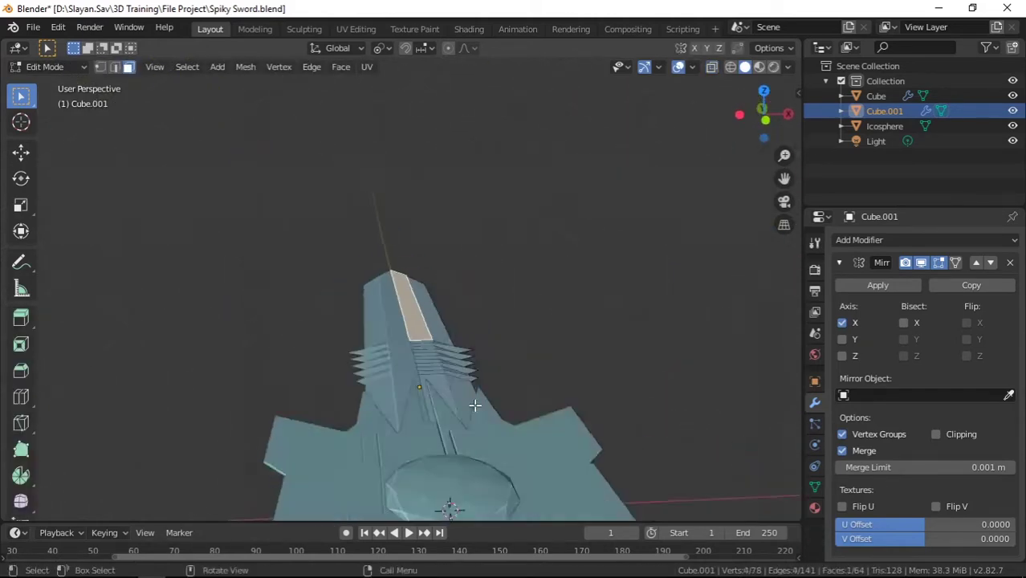
{"action": "scroll", "coordinate": [474, 405], "scroll_direction": "down", "scroll_amount": 5}
{"action": "key", "text": "Tab"}
Add a cylinder, rotate it around Z and move it vertically to the crossguard
{"action": "key", "text": "KP_1"}
{"action": "key", "text": "shift+a"}
{"action": "left_click", "coordinate": [710, 368]}
{"action": "key", "text": "r"}
{"action": "key", "text": "z"}
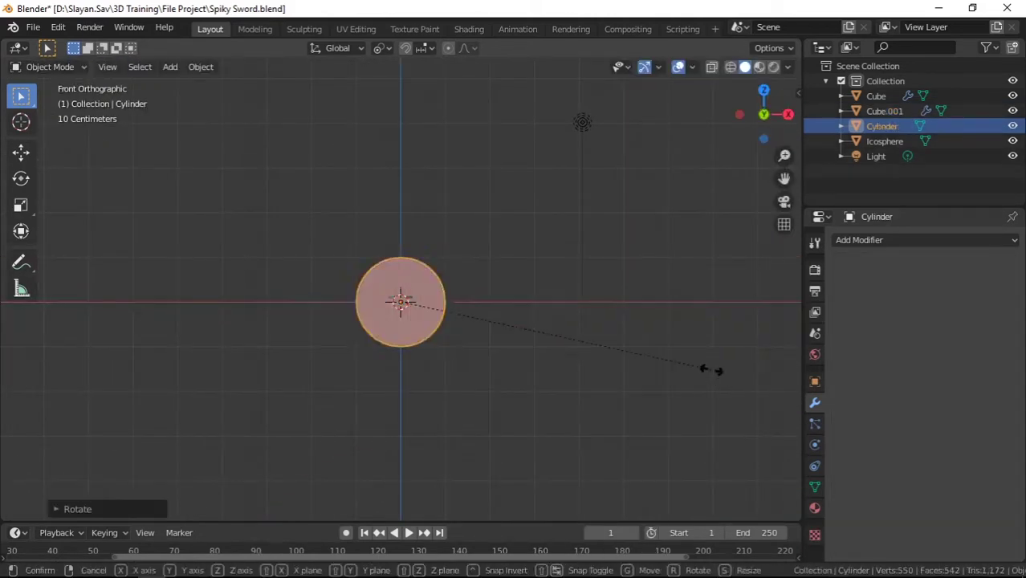
{"action": "scroll", "coordinate": [280, 326], "scroll_direction": "up", "scroll_amount": 4}
{"action": "key", "text": "g"}
{"action": "key", "text": "z"}
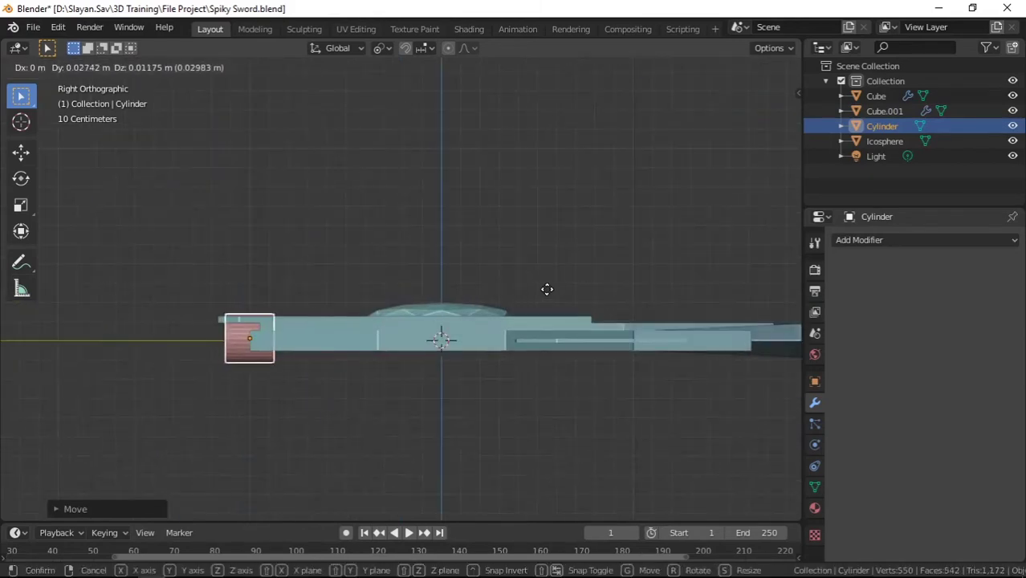
In Edit Mode, stretch the cylinder along Y so the handle extends below the crossguard
{"action": "middle_click_drag", "start_coordinate": [535, 297], "coordinate": [737, 378]}
{"action": "key", "text": "Tab"}
{"action": "key", "text": "g"}
{"action": "key", "text": "y"}
{"action": "key", "text": "KP_7"}
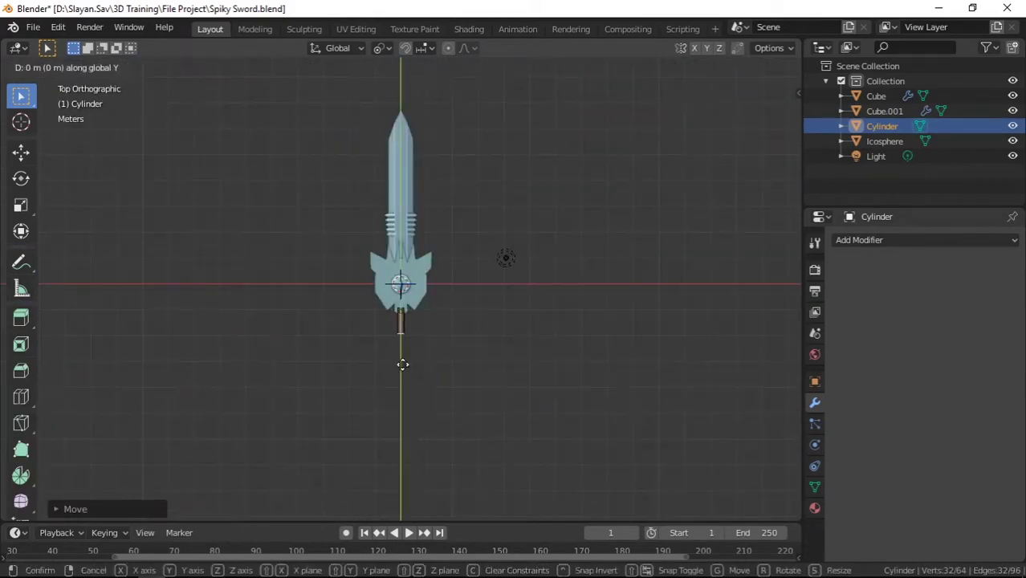
{"action": "left_click", "coordinate": [408, 386]}
{"action": "scroll", "coordinate": [371, 373], "scroll_direction": "up", "scroll_amount": 3}
{"action": "mouse_move", "coordinate": [370, 373]}
{"action": "middle_mouse_down"}
{"action": "mouse_move", "coordinate": [497, 336]}
{"action": "mouse_move", "coordinate": [298, 374]}
{"action": "middle_mouse_up"}
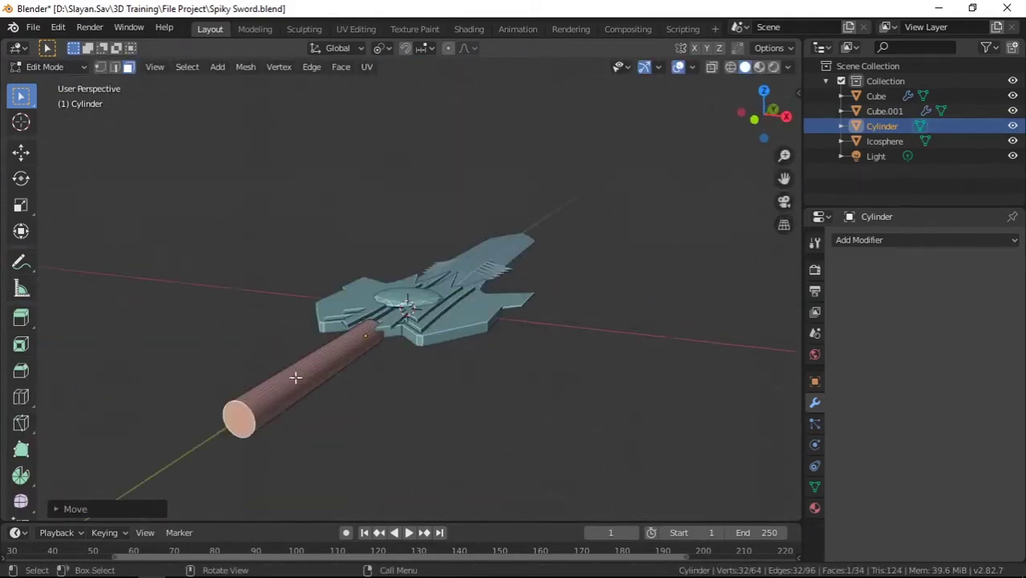
{"action": "key", "text": "ctrl+r"}
Confirm the end-cap inset and show the sidebar's View and 3D cursor settings
{"action": "left_click", "coordinate": [334, 351]}
{"action": "key", "text": "KP_1"}
{"action": "scroll", "coordinate": [396, 339], "scroll_direction": "up", "scroll_amount": 5}
{"action": "key", "text": "n"}
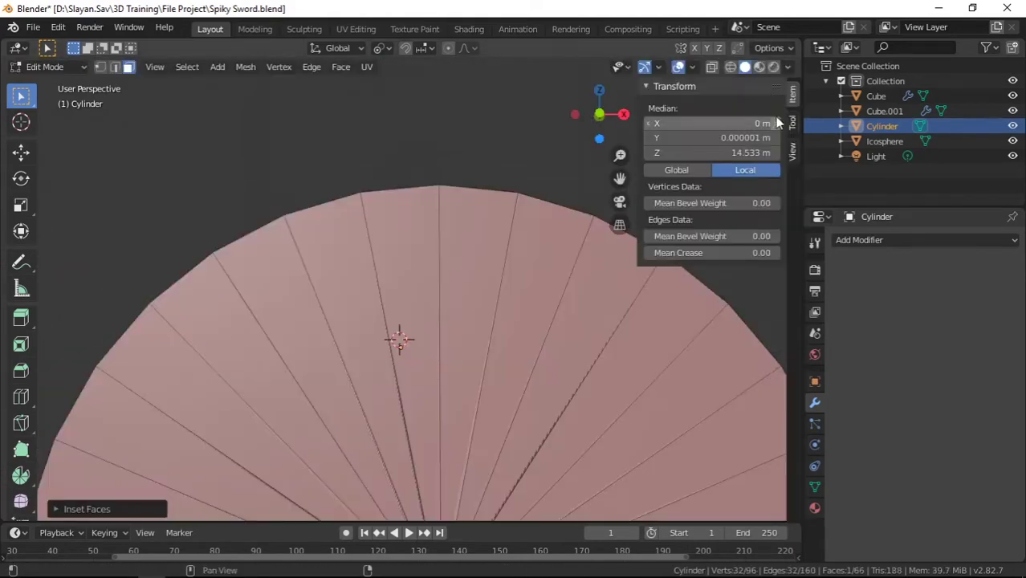
{"action": "left_click", "coordinate": [792, 150]}
Select edges on the handle's end cap in Front Orthographic view
{"action": "middle_click_drag", "start_coordinate": [397, 339], "coordinate": [446, 337]}
{"action": "scroll", "coordinate": [446, 337], "scroll_direction": "down", "scroll_amount": 4}
{"action": "middle_click_drag", "start_coordinate": [394, 314], "coordinate": [356, 353]}
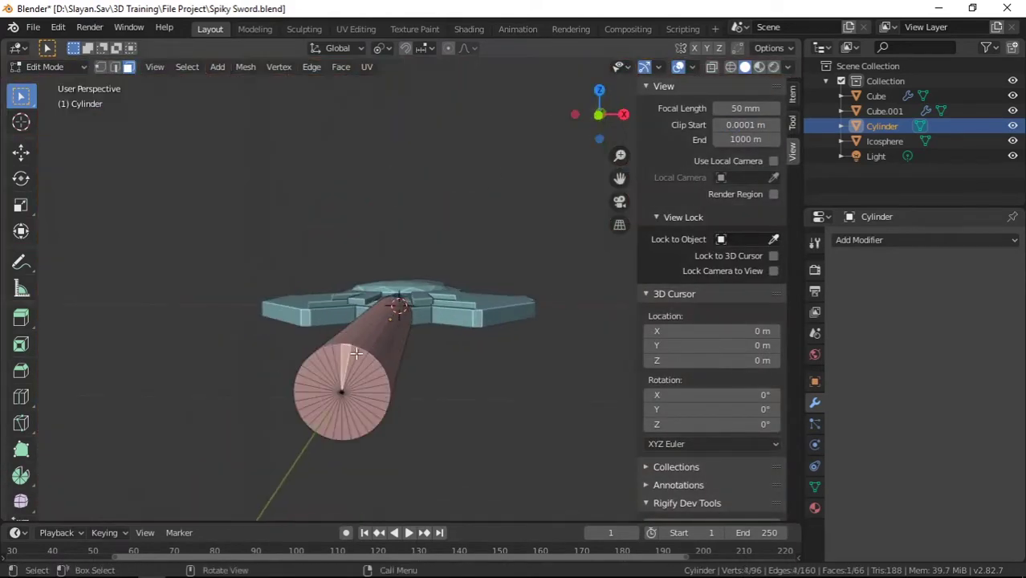
{"action": "middle_click_drag", "start_coordinate": [346, 300], "coordinate": [358, 183]}
{"action": "left_click", "coordinate": [358, 183]}
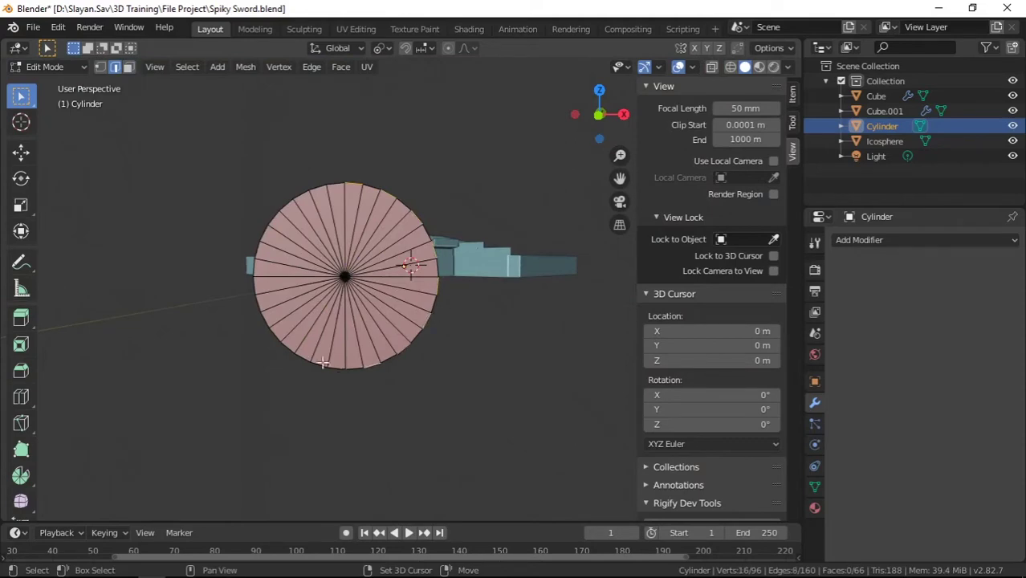
{"action": "left_click", "coordinate": [422, 208]}
{"action": "middle_click_drag", "start_coordinate": [426, 191], "coordinate": [315, 282]}
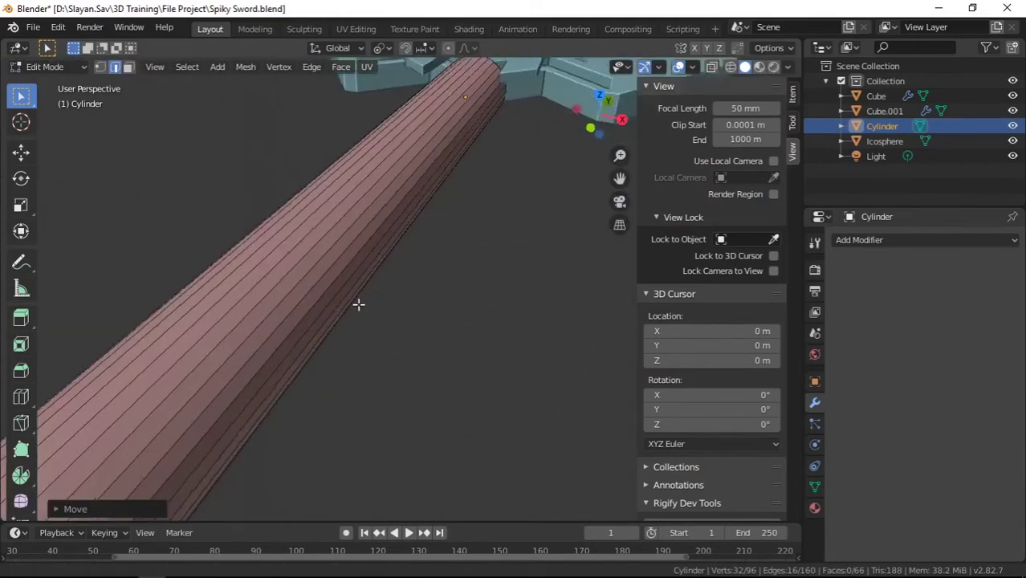
{"action": "key", "text": "KP_1"}
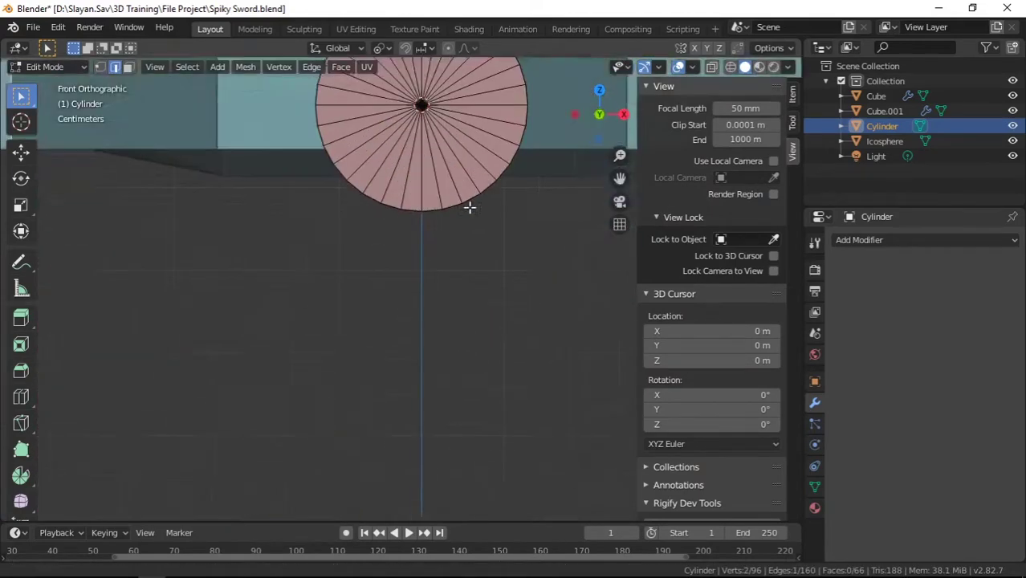
{"action": "left_click", "coordinate": [442, 148], "text": "shift"}
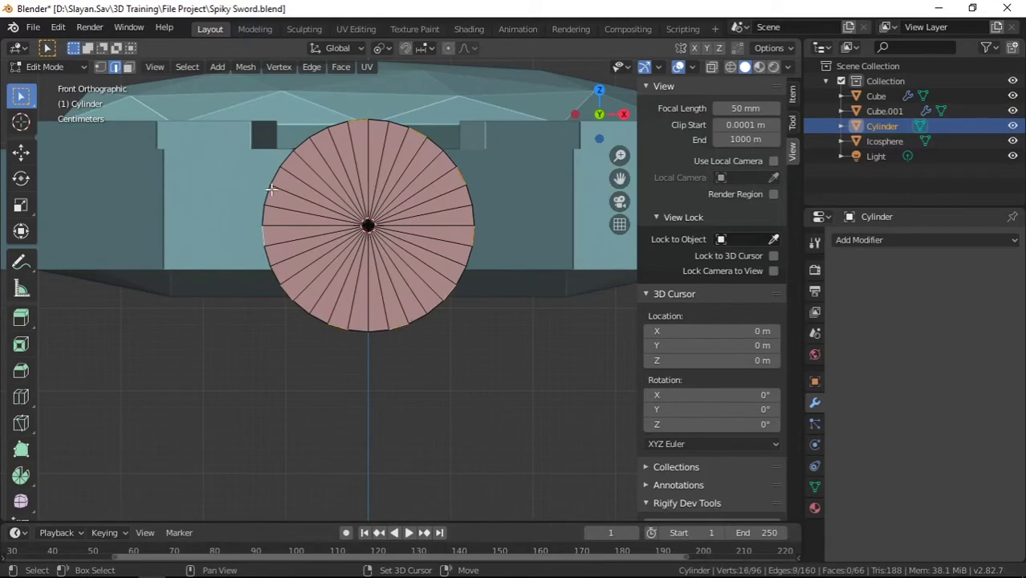
{"action": "left_click", "coordinate": [272, 190]}
{"action": "middle_click_drag", "start_coordinate": [271, 190], "coordinate": [348, 295]}
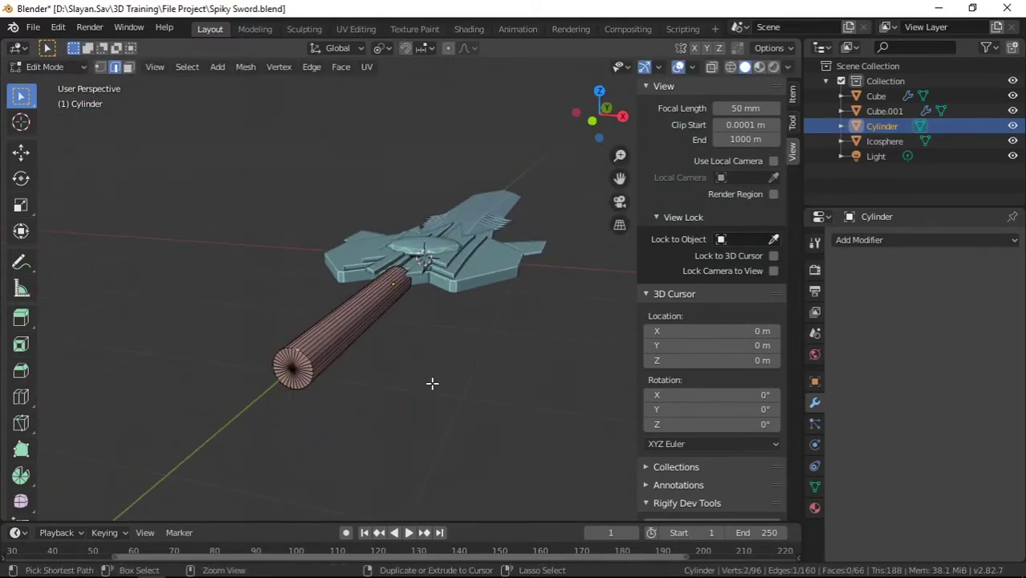
Add a loop cut around the handle near the crossguard and slide it into place
{"action": "scroll", "coordinate": [433, 332], "scroll_direction": "up", "scroll_amount": 3}
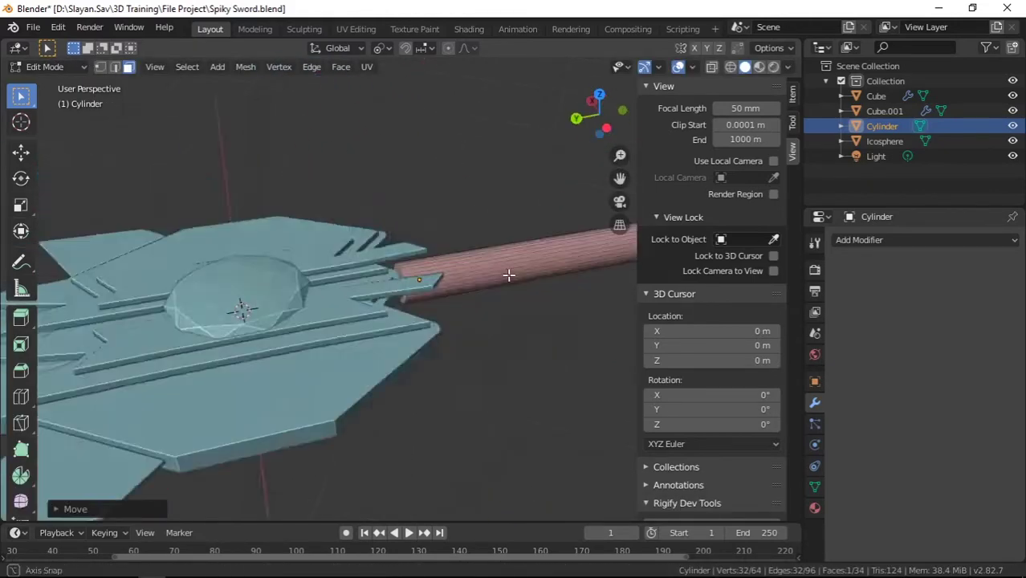
{"action": "scroll", "coordinate": [508, 275], "scroll_direction": "up", "scroll_amount": 3}
{"action": "key", "text": "g"}
{"action": "key", "text": "g"}
{"action": "left_click", "coordinate": [425, 255]}
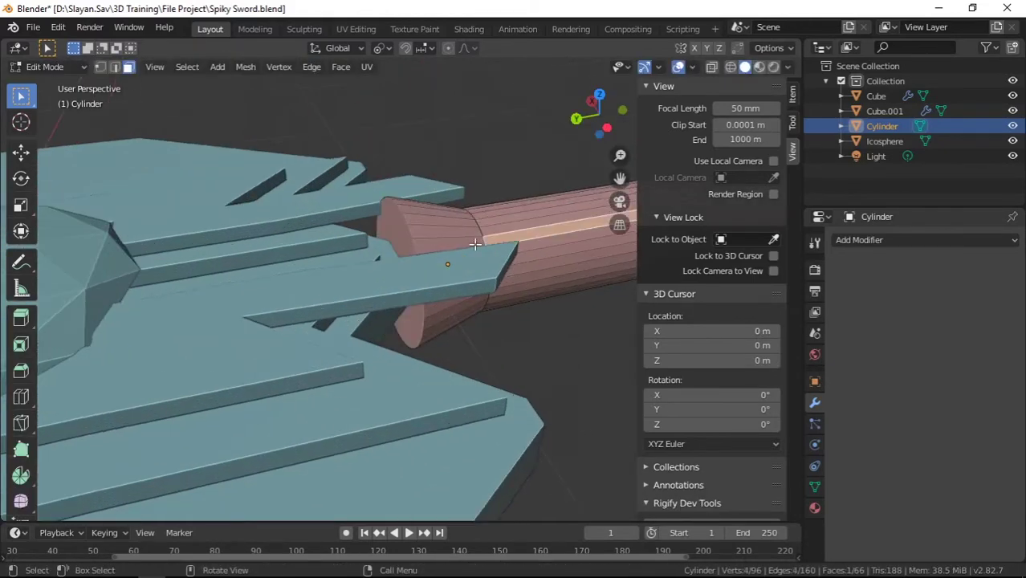
{"action": "scroll", "coordinate": [449, 264], "scroll_direction": "down", "scroll_amount": 2}
{"action": "key", "text": "ctrl+r"}
{"action": "left_click", "coordinate": [482, 289]}
{"action": "scroll", "coordinate": [493, 294], "scroll_direction": "down", "scroll_amount": 5}
{"action": "scroll", "coordinate": [493, 294], "scroll_direction": "up", "scroll_amount": 3}
{"action": "key", "text": "g"}
{"action": "key", "text": "g"}
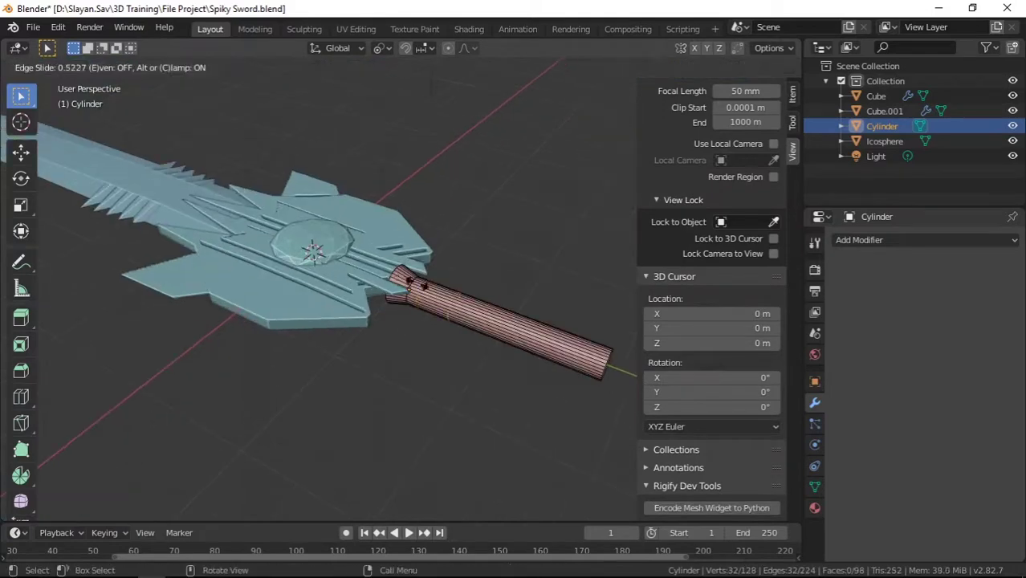
{"action": "left_click", "coordinate": [494, 259]}
{"action": "scroll", "coordinate": [494, 260], "scroll_direction": "up", "scroll_amount": 3}
Fatten the selected ring outward with Alt+S and scale it into a raised collar
{"action": "key", "text": "alt+s"}
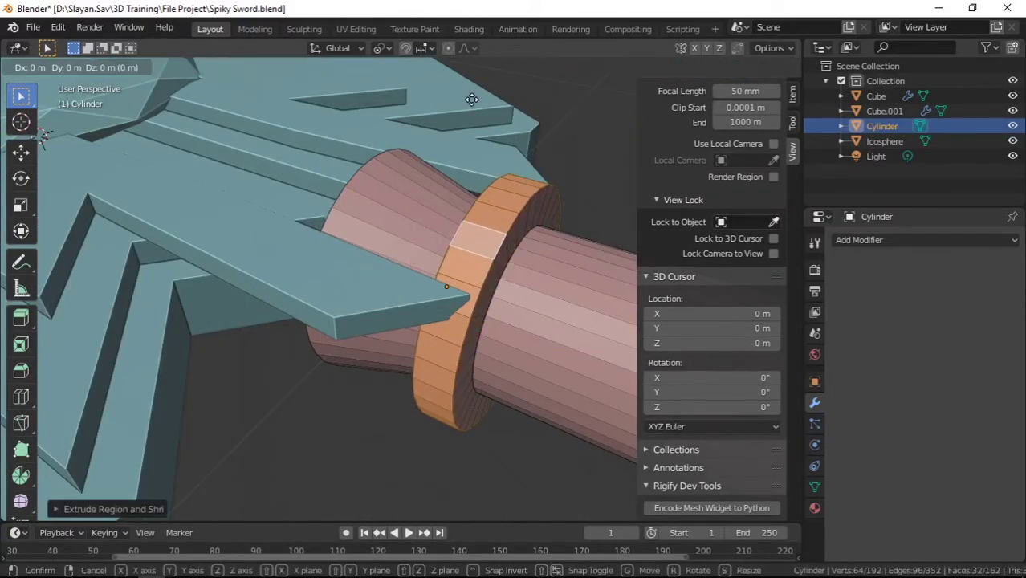
{"action": "left_click", "coordinate": [471, 100]}
{"action": "mouse_move", "coordinate": [471, 100]}
{"action": "middle_mouse_down"}
{"action": "mouse_move", "coordinate": [488, 205]}
{"action": "mouse_move", "coordinate": [588, 281]}
{"action": "middle_mouse_up"}
{"action": "left_click", "coordinate": [543, 265]}
{"action": "scroll", "coordinate": [522, 261], "scroll_direction": "down", "scroll_amount": 5}
{"action": "mouse_move", "coordinate": [521, 261]}
{"action": "middle_mouse_down"}
{"action": "mouse_move", "coordinate": [422, 274]}
{"action": "mouse_move", "coordinate": [447, 289]}
{"action": "middle_mouse_up"}
{"action": "key", "text": "Return"}
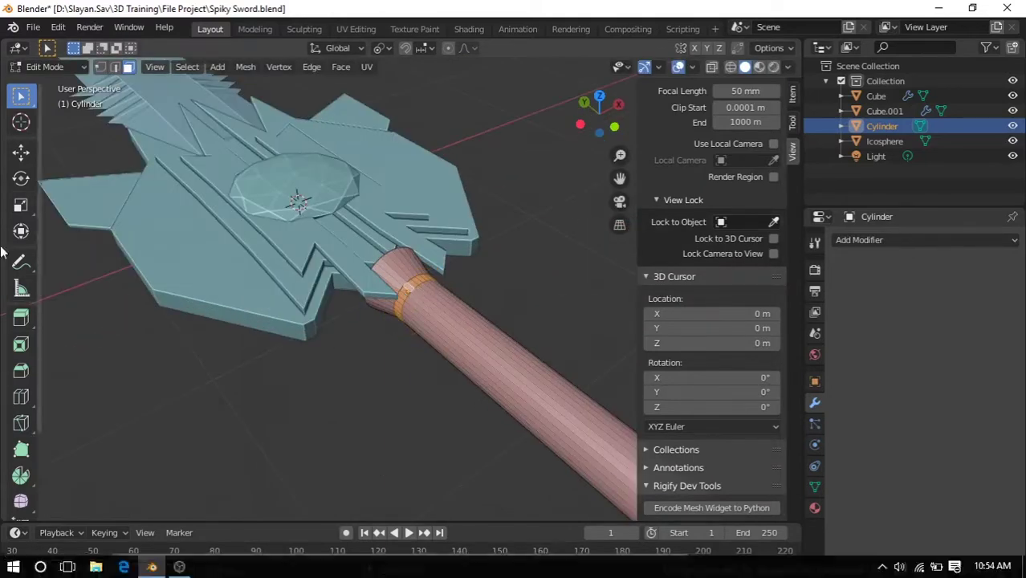
{"action": "scroll", "coordinate": [434, 274], "scroll_direction": "up", "scroll_amount": 5}
Select the handle's top-end face loop and extrude it in place
{"action": "middle_click_drag", "start_coordinate": [395, 206], "coordinate": [424, 217]}
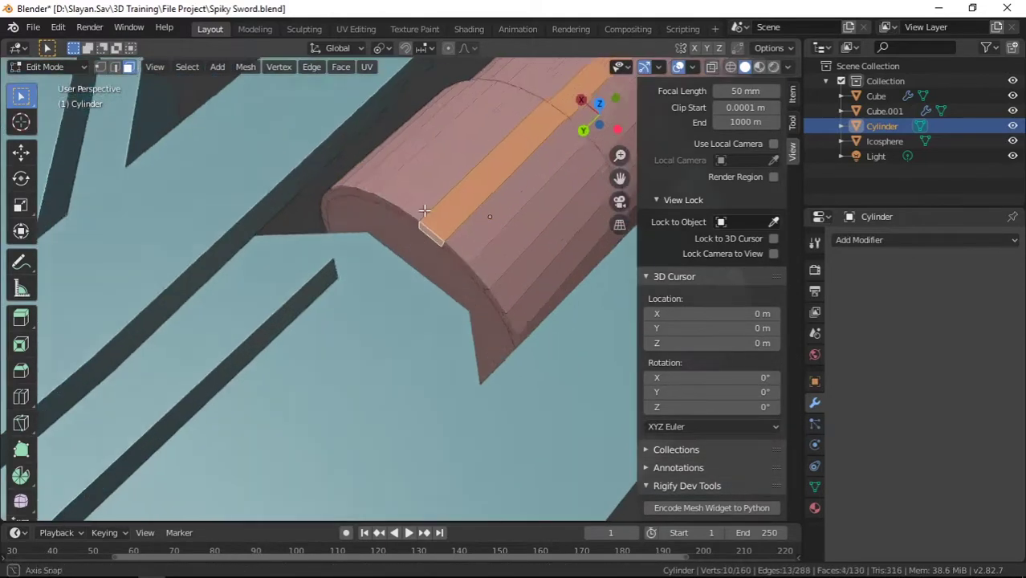
{"action": "left_click", "coordinate": [449, 168], "text": "shift"}
{"action": "key", "text": "Return"}
{"action": "mouse_move", "coordinate": [466, 148]}
{"action": "middle_mouse_down"}
{"action": "mouse_move", "coordinate": [488, 247]}
{"action": "mouse_move", "coordinate": [469, 341]}
{"action": "middle_mouse_up"}
{"action": "key", "text": "shift+s"}
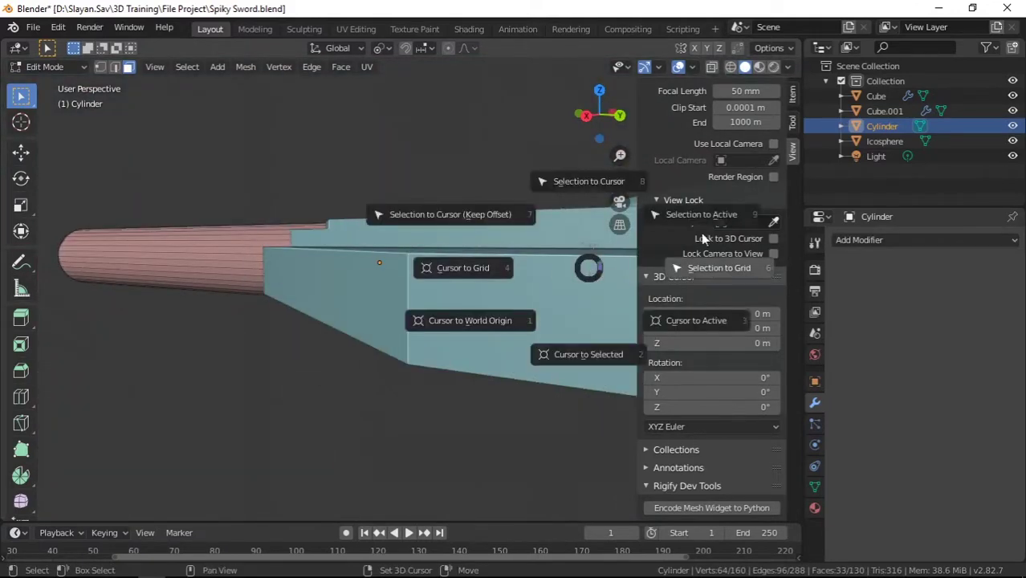
{"action": "key", "text": "Escape"}
{"action": "mouse_move", "coordinate": [700, 233]}
{"action": "middle_mouse_down"}
{"action": "mouse_move", "coordinate": [472, 348]}
{"action": "mouse_move", "coordinate": [444, 247]}
{"action": "mouse_move", "coordinate": [419, 306]}
{"action": "mouse_move", "coordinate": [3, 207]}
{"action": "middle_mouse_up"}
{"action": "key", "text": "alt+e"}
{"action": "key", "text": "Escape"}
In Front view, scale the extruded end down so the handle narrows into the crossguard
{"action": "key", "text": "KP_1"}
{"action": "mouse_move", "coordinate": [385, 257]}
{"action": "middle_mouse_down"}
{"action": "mouse_move", "coordinate": [325, 399]}
{"action": "mouse_move", "coordinate": [360, 241]}
{"action": "middle_mouse_up"}
{"action": "key", "text": "KP_1"}
{"action": "key", "text": "s"}
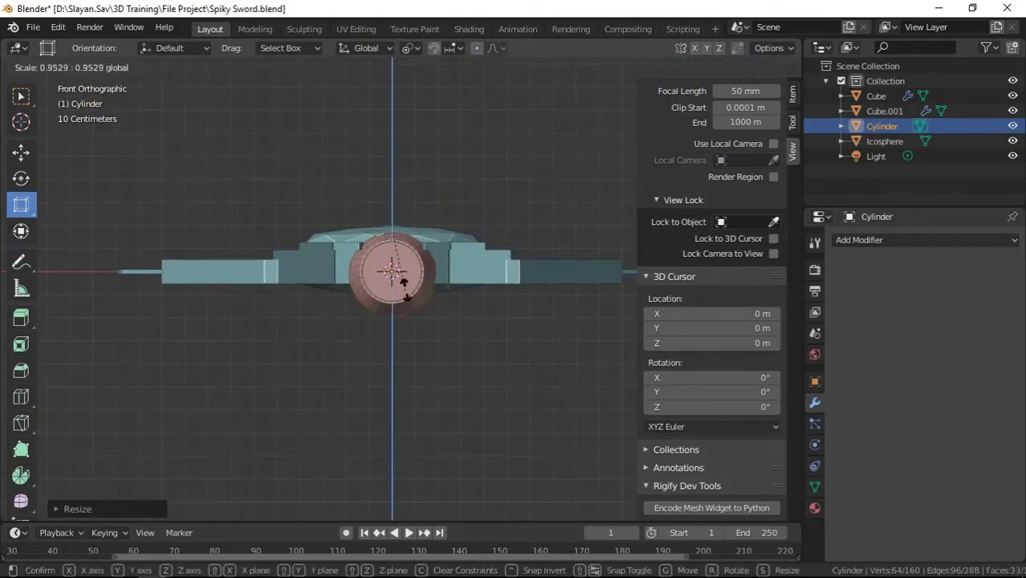
{"action": "middle_click_drag", "start_coordinate": [404, 283], "coordinate": [457, 243]}
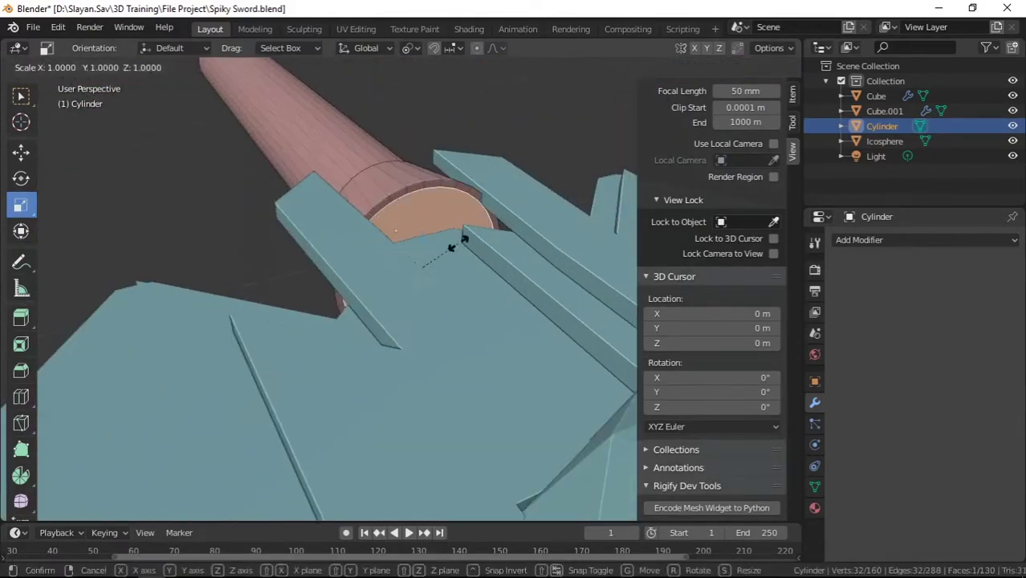
{"action": "left_click", "coordinate": [504, 210]}
{"action": "middle_click_drag", "start_coordinate": [504, 210], "coordinate": [461, 282]}
{"action": "key", "text": "KP_1"}
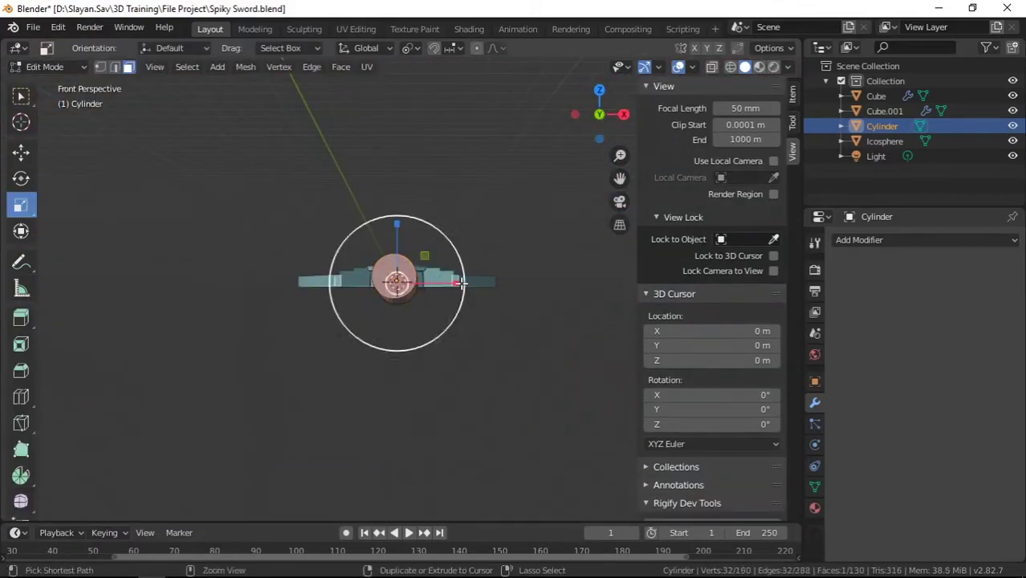
{"action": "scroll", "coordinate": [428, 265], "scroll_direction": "up", "scroll_amount": 5}
Back in Object Mode, move the crossguard copy straight down beneath the original along Z
{"action": "mouse_move", "coordinate": [464, 221]}
{"action": "middle_mouse_down"}
{"action": "mouse_move", "coordinate": [571, 183]}
{"action": "mouse_move", "coordinate": [344, 384]}
{"action": "mouse_move", "coordinate": [428, 123]}
{"action": "mouse_move", "coordinate": [491, 194]}
{"action": "middle_mouse_up"}
{"action": "key", "text": "Tab"}
{"action": "mouse_move", "coordinate": [459, 250]}
{"action": "middle_mouse_down"}
{"action": "mouse_move", "coordinate": [534, 248]}
{"action": "mouse_move", "coordinate": [328, 243]}
{"action": "mouse_move", "coordinate": [446, 143]}
{"action": "middle_mouse_up"}
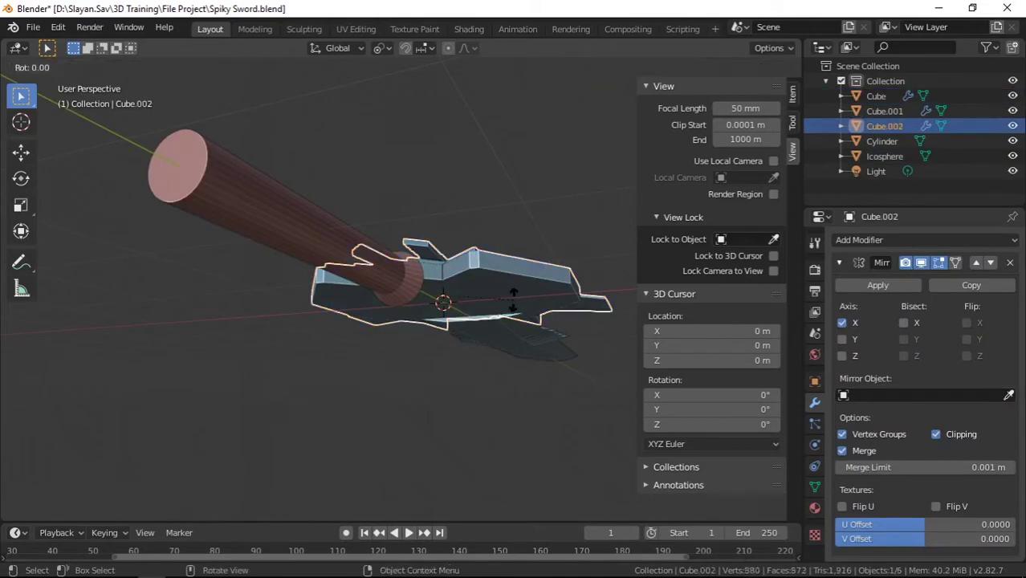
{"action": "key", "text": "KP_1"}
{"action": "key", "text": "g"}
{"action": "key", "text": "z"}
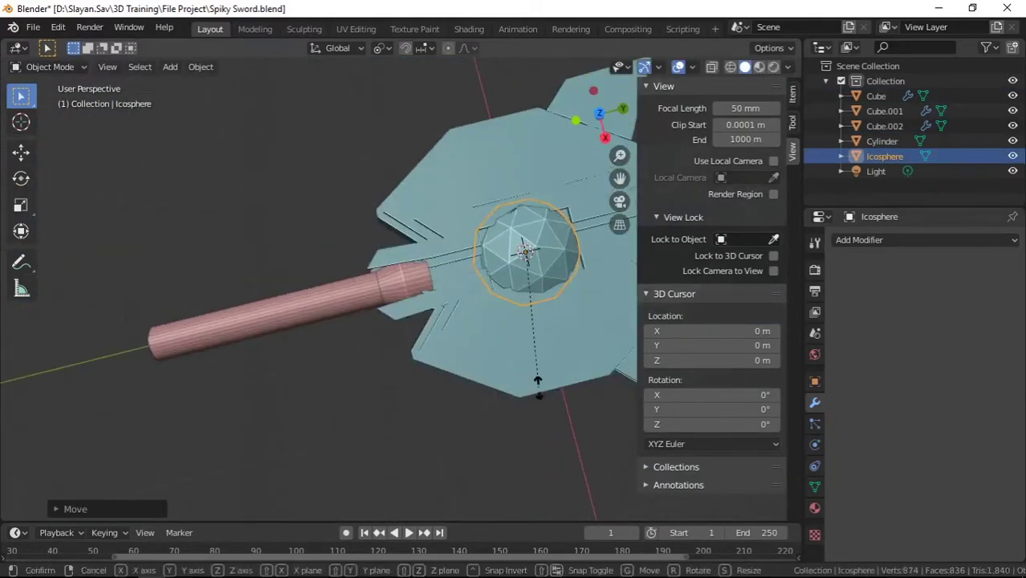
{"action": "mouse_move", "coordinate": [523, 259]}
{"action": "middle_mouse_down"}
{"action": "mouse_move", "coordinate": [606, 437]}
{"action": "mouse_move", "coordinate": [451, 251]}
{"action": "mouse_move", "coordinate": [356, 296]}
{"action": "mouse_move", "coordinate": [458, 417]}
{"action": "middle_mouse_up"}
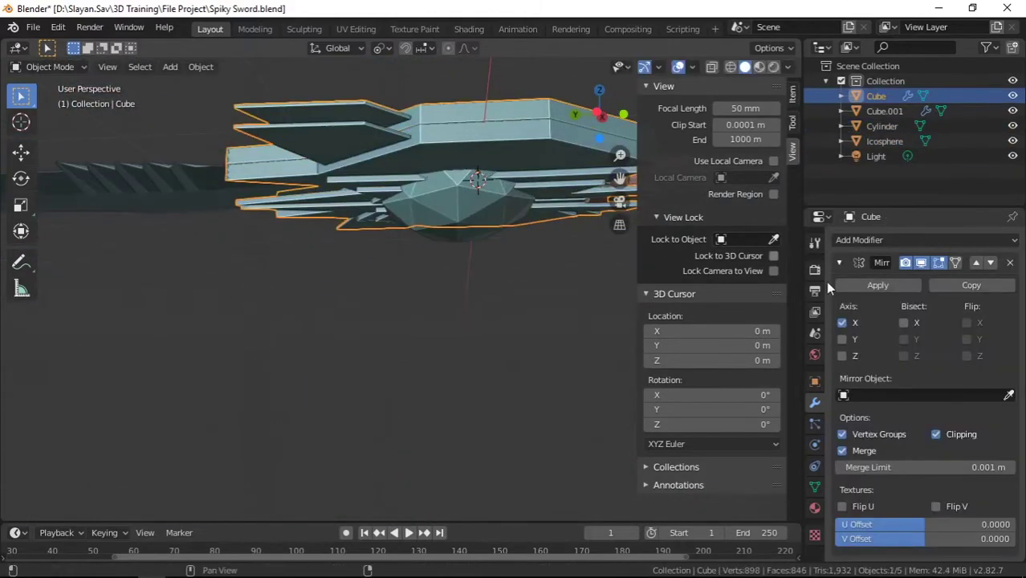
{"action": "left_click", "coordinate": [877, 285]}
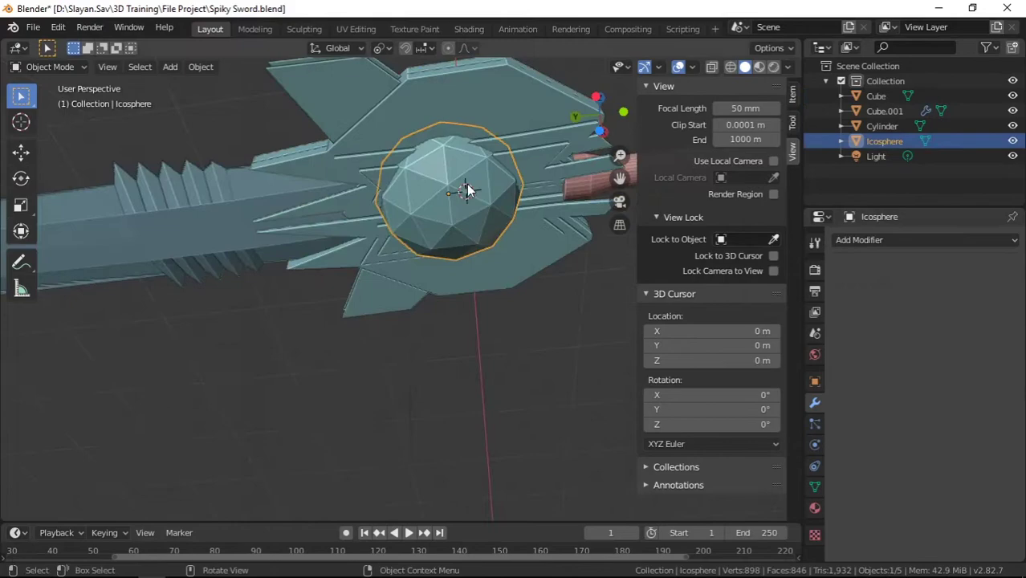
Give the crossguard a Boolean modifier using the Icosphere as the cutter
{"action": "mouse_move", "coordinate": [469, 188]}
{"action": "middle_mouse_down"}
{"action": "mouse_move", "coordinate": [538, 272]}
{"action": "mouse_move", "coordinate": [503, 386]}
{"action": "middle_mouse_up"}
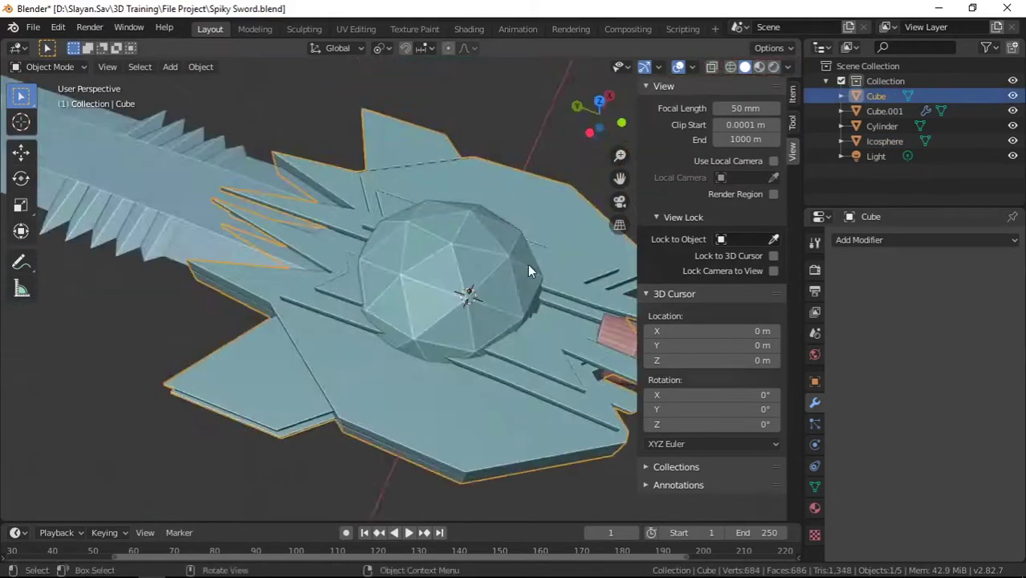
{"action": "left_click", "coordinate": [923, 239]}
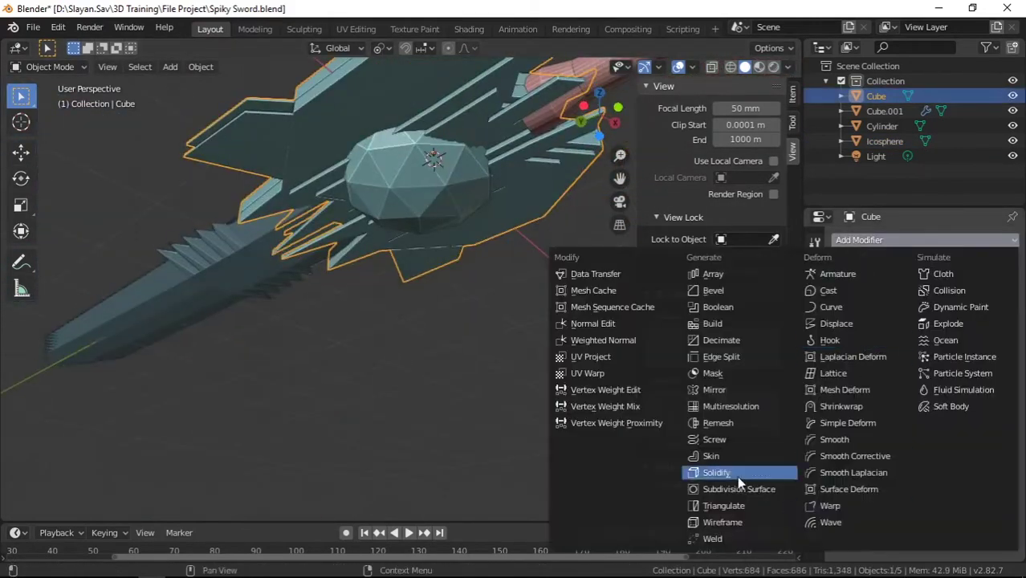
{"action": "left_click", "coordinate": [700, 468]}
{"action": "left_click", "coordinate": [1008, 323]}
{"action": "left_click", "coordinate": [433, 180]}
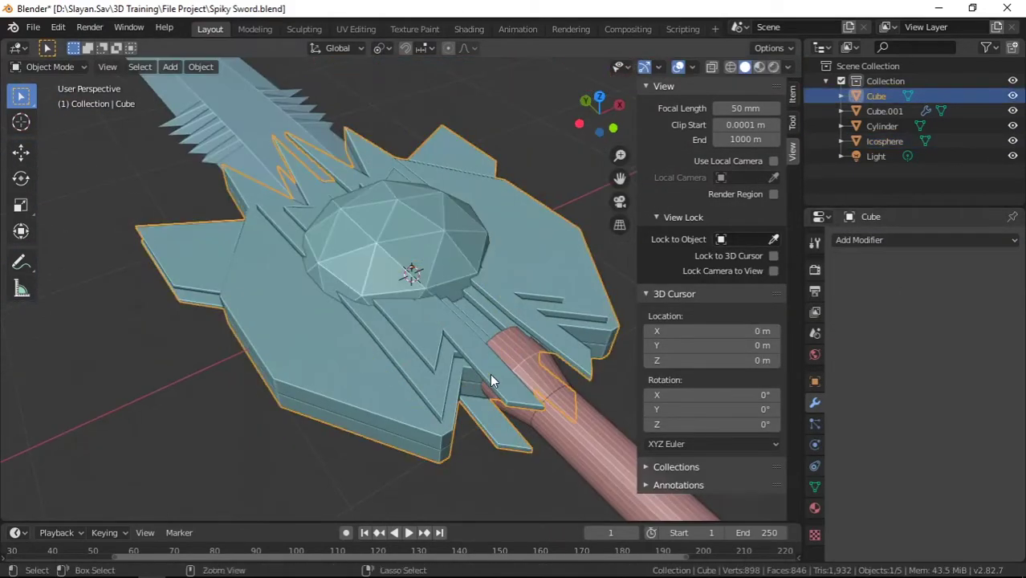
Select the Icosphere, then put the blade Cube.001 into Edit Mode
{"action": "left_click", "coordinate": [437, 202]}
{"action": "mouse_move", "coordinate": [516, 251]}
{"action": "middle_mouse_down"}
{"action": "mouse_move", "coordinate": [481, 223]}
{"action": "mouse_move", "coordinate": [421, 200]}
{"action": "middle_mouse_up"}
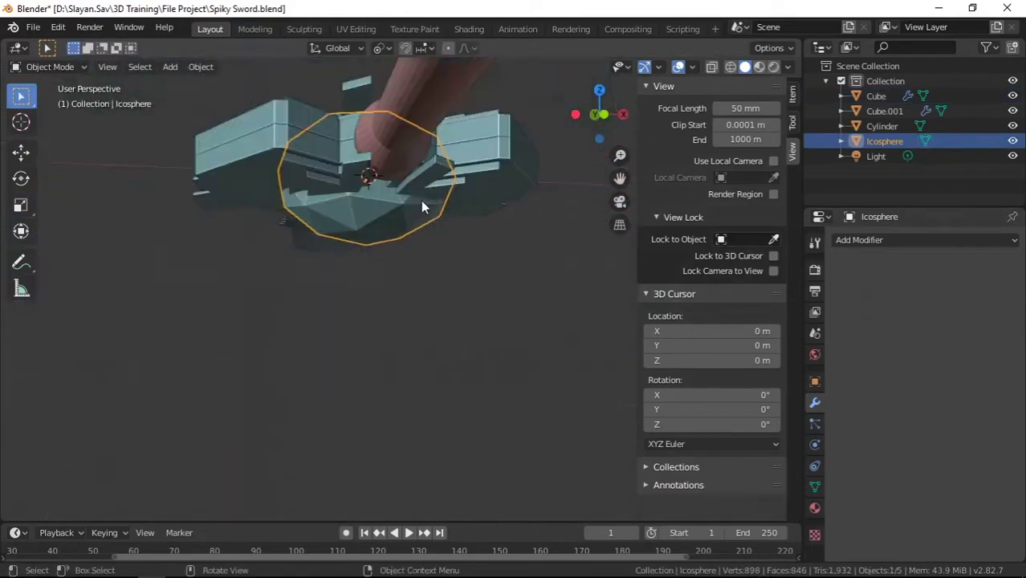
{"action": "key", "text": "Tab"}
{"action": "key", "text": "Tab"}
{"action": "left_click", "coordinate": [884, 111]}
{"action": "mouse_move", "coordinate": [425, 330]}
{"action": "middle_mouse_down"}
{"action": "mouse_move", "coordinate": [433, 190]}
{"action": "mouse_move", "coordinate": [274, 298]}
{"action": "middle_mouse_up"}
{"action": "key", "text": "Tab"}
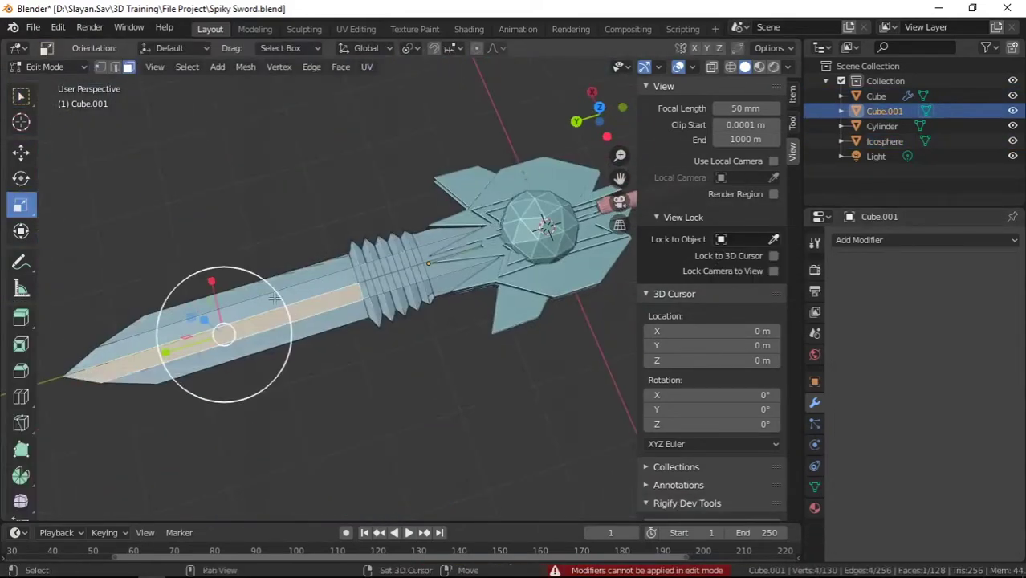
Select the blade's long top face strip and neighbouring faces
{"action": "left_click", "coordinate": [470, 326]}
{"action": "middle_click_drag", "start_coordinate": [470, 326], "coordinate": [222, 284]}
{"action": "scroll", "coordinate": [337, 337], "scroll_direction": "up", "scroll_amount": 3}
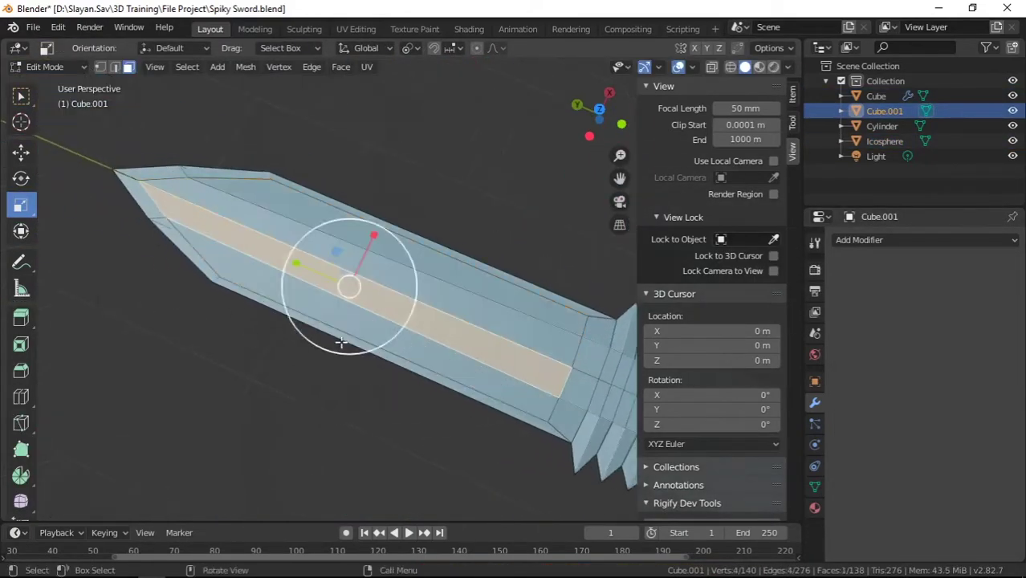
{"action": "scroll", "coordinate": [314, 292], "scroll_direction": "up", "scroll_amount": 2}
{"action": "scroll", "coordinate": [359, 303], "scroll_direction": "down", "scroll_amount": 2}
{"action": "left_click", "coordinate": [360, 303], "text": "shift"}
{"action": "mouse_move", "coordinate": [359, 303]}
{"action": "middle_mouse_down"}
{"action": "mouse_move", "coordinate": [505, 259]}
{"action": "mouse_move", "coordinate": [513, 378]}
{"action": "middle_mouse_up"}
{"action": "scroll", "coordinate": [431, 362], "scroll_direction": "up", "scroll_amount": 3}
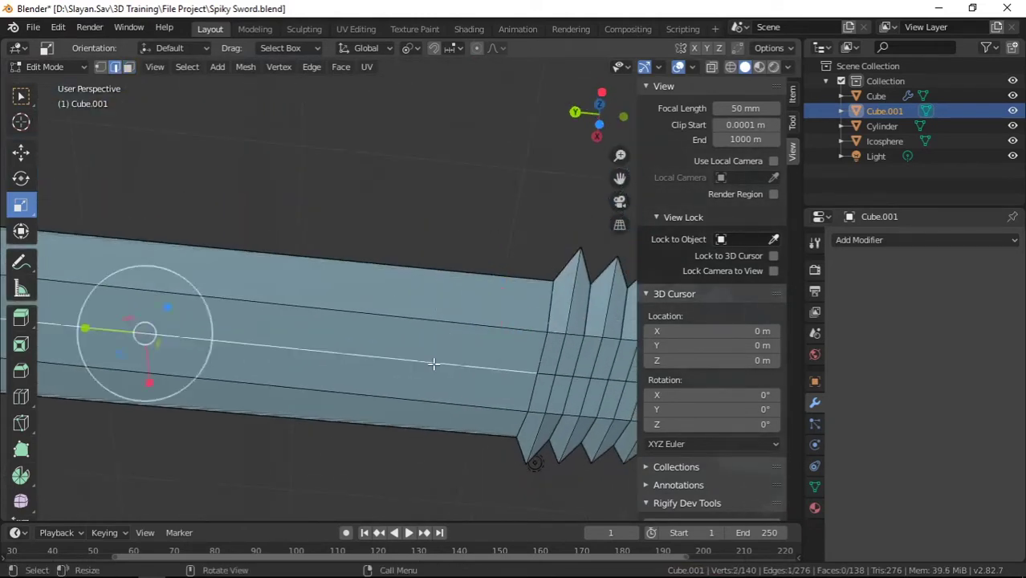
{"action": "middle_click_drag", "start_coordinate": [431, 362], "coordinate": [411, 252]}
{"action": "left_click", "coordinate": [438, 181]}
{"action": "key", "text": "z"}
{"action": "left_click", "coordinate": [650, 186]}
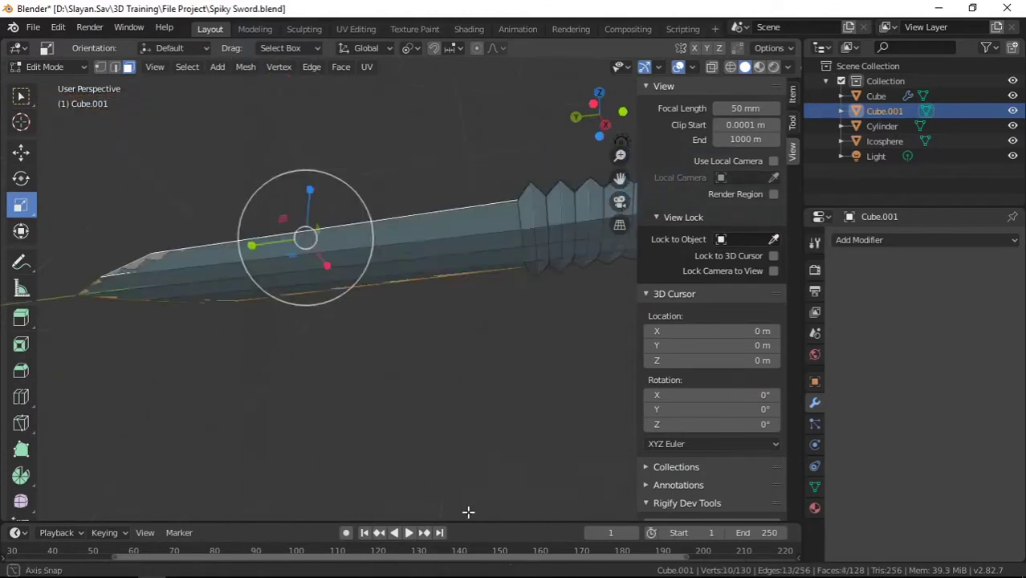
{"action": "mouse_move", "coordinate": [465, 509]}
{"action": "middle_mouse_down"}
{"action": "mouse_move", "coordinate": [465, 339]}
{"action": "mouse_move", "coordinate": [439, 215]}
{"action": "mouse_move", "coordinate": [427, 427]}
{"action": "middle_mouse_up"}
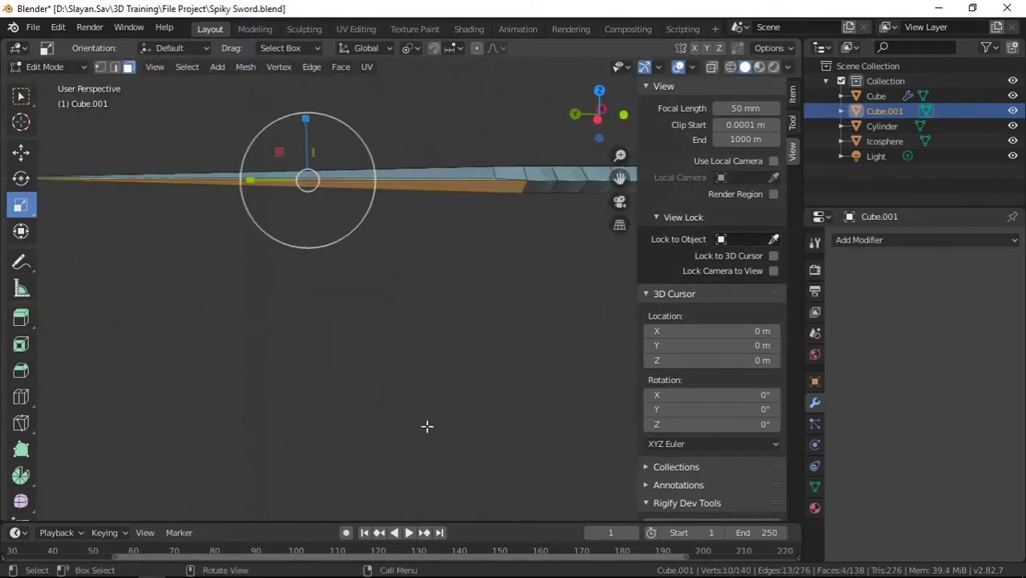
Inset the selected blade faces and pick the centre edges in edge mode
{"action": "key", "text": "i"}
{"action": "left_click", "coordinate": [534, 435]}
{"action": "middle_click_drag", "start_coordinate": [534, 436], "coordinate": [298, 339]}
{"action": "key", "text": "2"}
{"action": "left_click", "coordinate": [523, 309], "text": "alt"}
{"action": "middle_click_drag", "start_coordinate": [522, 308], "coordinate": [318, 196]}
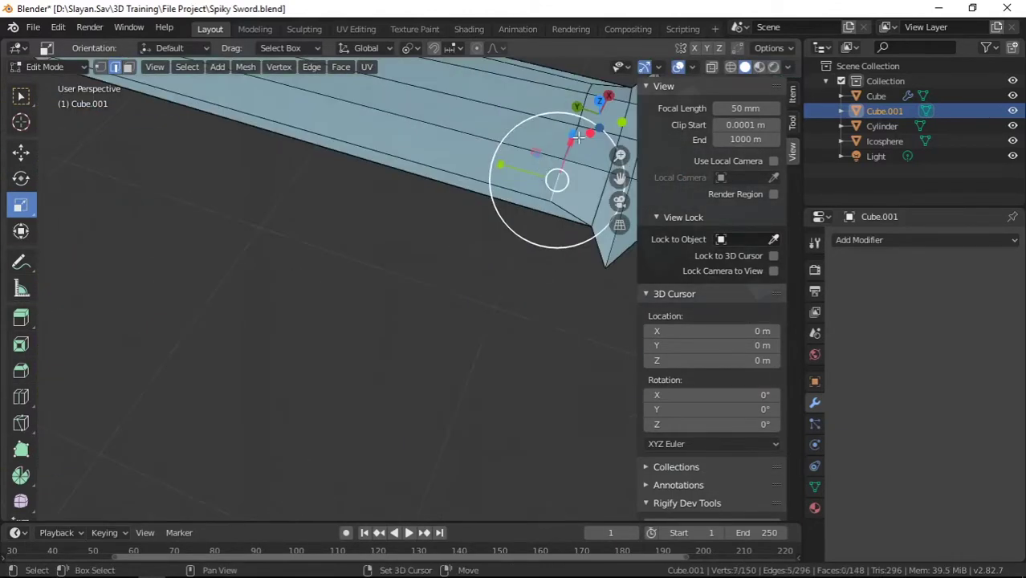
{"action": "left_click", "coordinate": [318, 196], "text": "alt+shift"}
{"action": "left_click", "coordinate": [392, 231]}
{"action": "mouse_move", "coordinate": [392, 231]}
{"action": "middle_mouse_down"}
{"action": "mouse_move", "coordinate": [451, 227]}
{"action": "mouse_move", "coordinate": [294, 302]}
{"action": "middle_mouse_up"}
Move the blade's centre-ridge vertices along Y toward the tip
{"action": "left_click", "coordinate": [293, 302]}
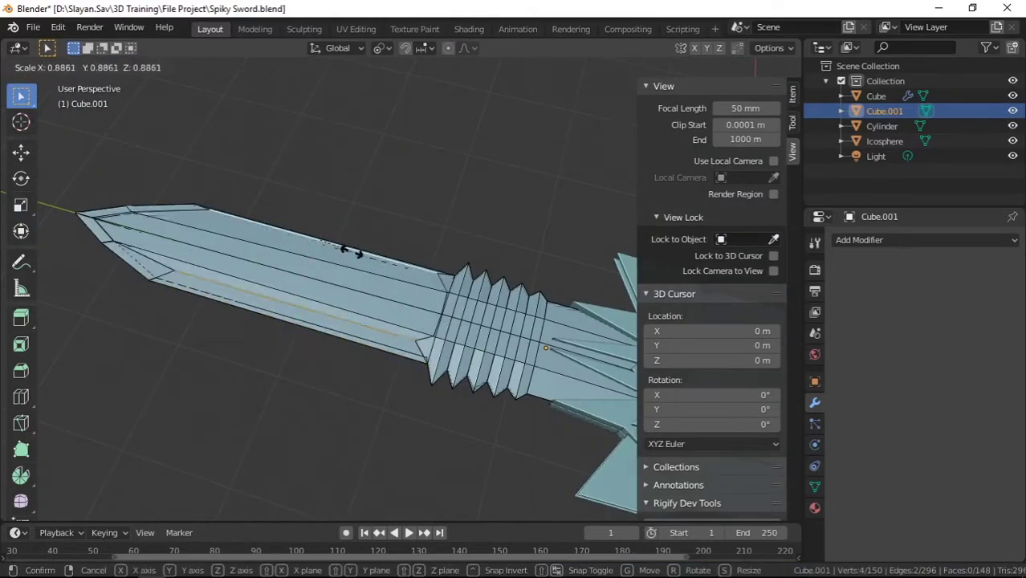
{"action": "key", "text": "x"}
{"action": "left_click", "coordinate": [469, 343]}
{"action": "middle_click_drag", "start_coordinate": [469, 344], "coordinate": [430, 308]}
{"action": "left_click", "coordinate": [430, 308], "text": "alt"}
{"action": "key", "text": "g"}
{"action": "key", "text": "y"}
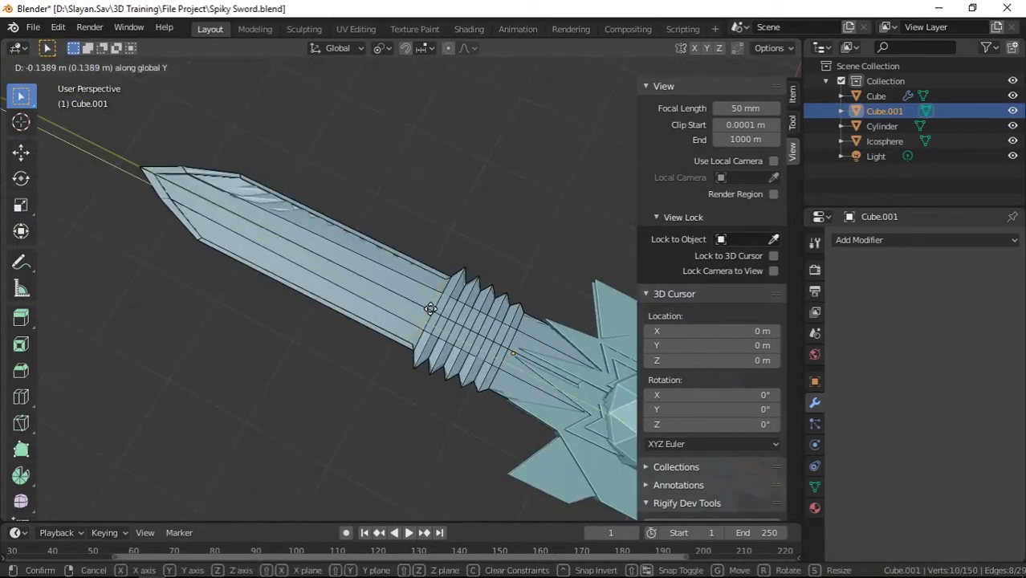
{"action": "left_click", "coordinate": [430, 308]}
{"action": "middle_click_drag", "start_coordinate": [428, 268], "coordinate": [321, 337]}
{"action": "key", "text": "Tab"}
{"action": "key", "text": "Tab"}
In Top view, scale the grip's centre vertices along X to sharpen its ridges
{"action": "middle_click_drag", "start_coordinate": [296, 386], "coordinate": [375, 388]}
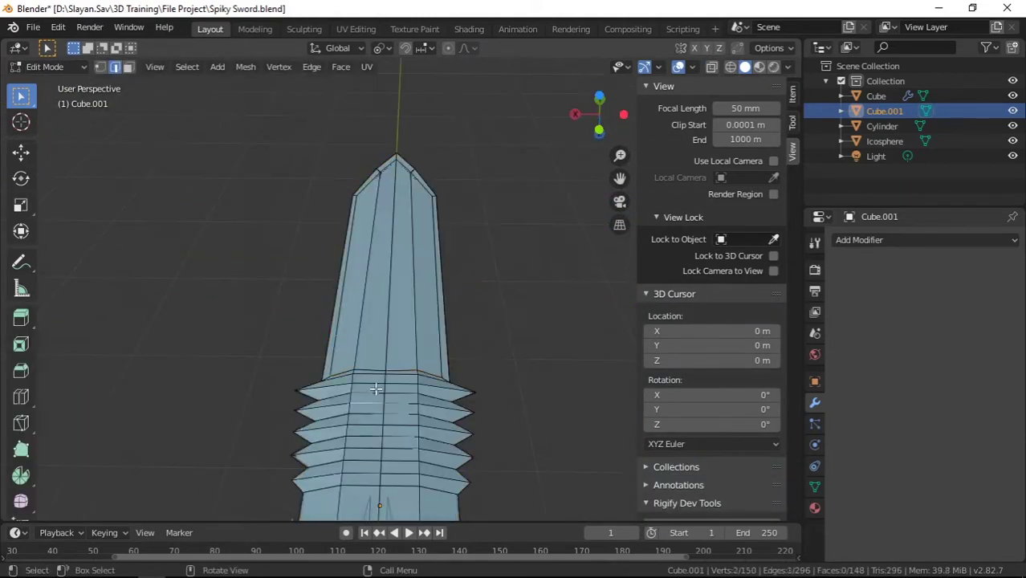
{"action": "scroll", "coordinate": [396, 374], "scroll_direction": "up", "scroll_amount": 3}
{"action": "key", "text": "KP_7"}
{"action": "scroll", "coordinate": [361, 189], "scroll_direction": "up", "scroll_amount": 4}
{"action": "key", "text": "alt+a"}
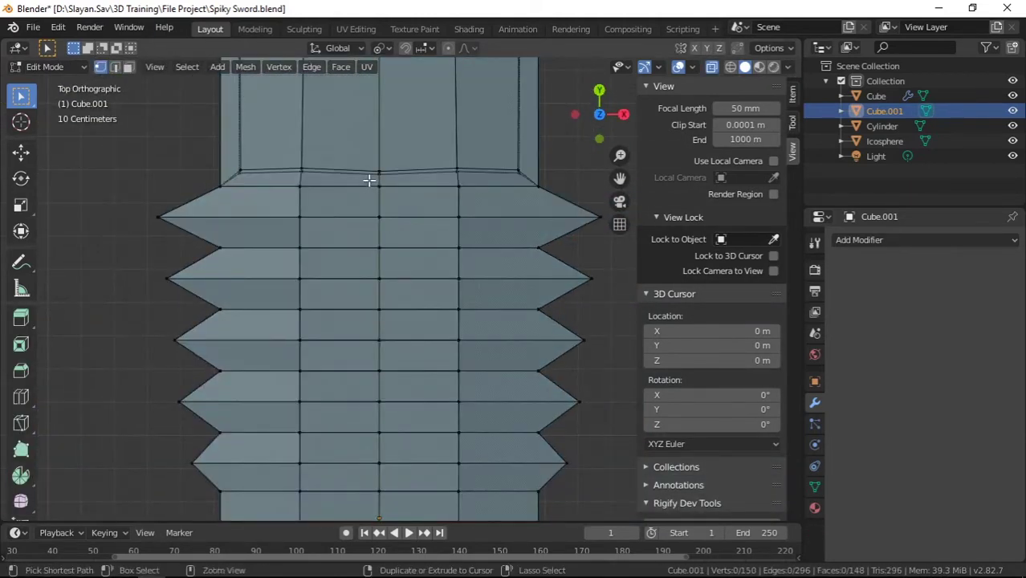
{"action": "left_click", "coordinate": [380, 461], "text": "alt"}
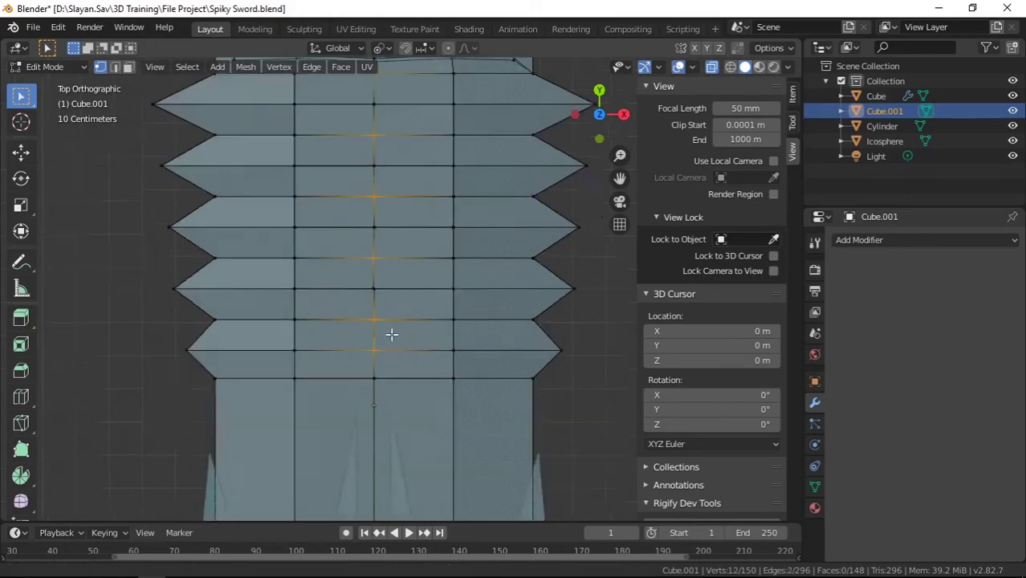
{"action": "key", "text": "s"}
{"action": "key", "text": "x"}
{"action": "mouse_move", "coordinate": [389, 334]}
{"action": "middle_mouse_down"}
{"action": "mouse_move", "coordinate": [401, 321]}
{"action": "mouse_move", "coordinate": [451, 313]}
{"action": "mouse_move", "coordinate": [419, 407]}
{"action": "middle_mouse_up"}
{"action": "left_click", "coordinate": [401, 321]}
Box-select more grip vertices, confirm their scale, and return to Object Mode
{"action": "left_click", "coordinate": [419, 407]}
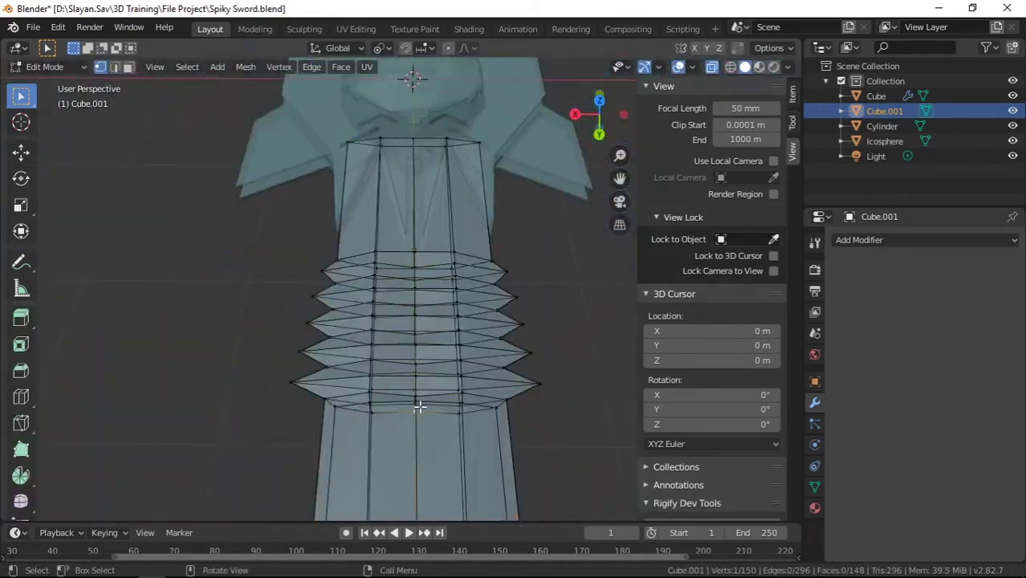
{"action": "key", "text": "KP_7"}
{"action": "key", "text": "b"}
{"action": "left_click", "coordinate": [499, 138]}
{"action": "key", "text": "Tab"}
{"action": "mouse_move", "coordinate": [499, 138]}
{"action": "middle_mouse_down"}
{"action": "mouse_move", "coordinate": [358, 432]}
{"action": "mouse_move", "coordinate": [359, 250]}
{"action": "mouse_move", "coordinate": [445, 237]}
{"action": "mouse_move", "coordinate": [316, 271]}
{"action": "middle_mouse_up"}
Add a UV sphere and delete its lower-half vertices to leave a hemisphere
{"action": "left_click", "coordinate": [316, 271]}
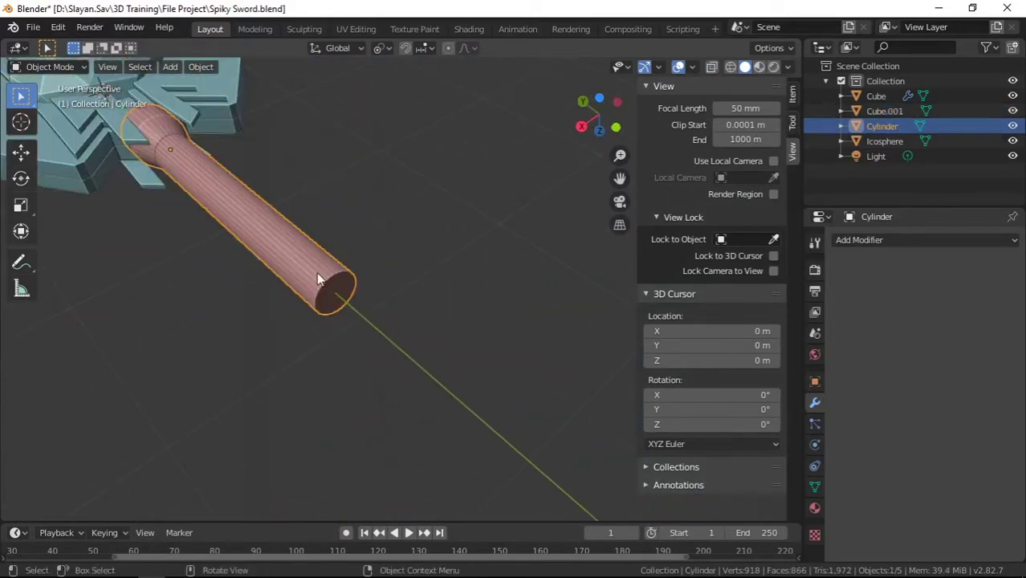
{"action": "key", "text": "shift+a"}
{"action": "left_click", "coordinate": [473, 287]}
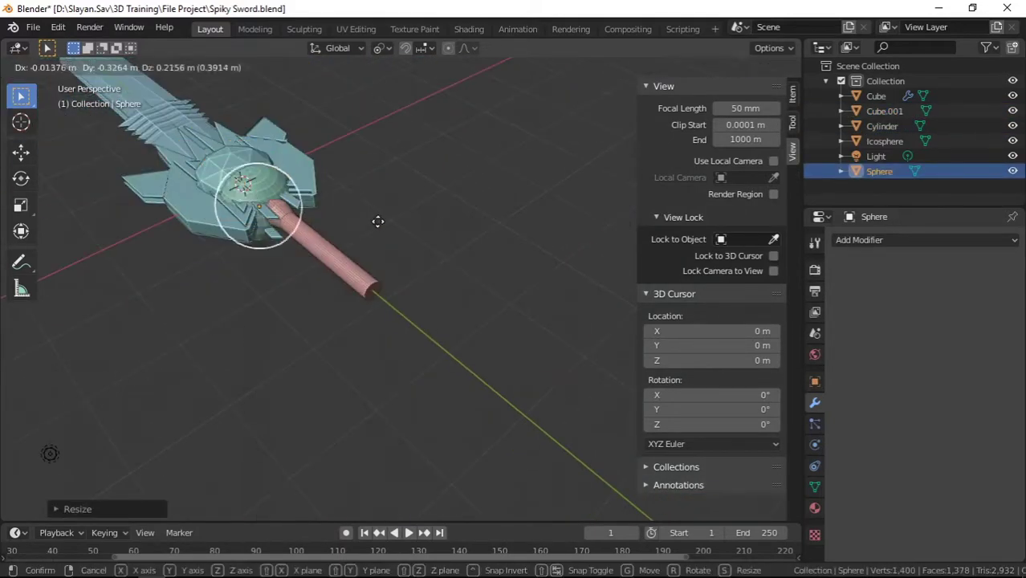
{"action": "mouse_move", "coordinate": [474, 286]}
{"action": "middle_mouse_down"}
{"action": "mouse_move", "coordinate": [520, 210]}
{"action": "mouse_move", "coordinate": [414, 460]}
{"action": "middle_mouse_up"}
{"action": "key", "text": "KP_1"}
{"action": "key", "text": "Tab"}
{"action": "key", "text": "x"}
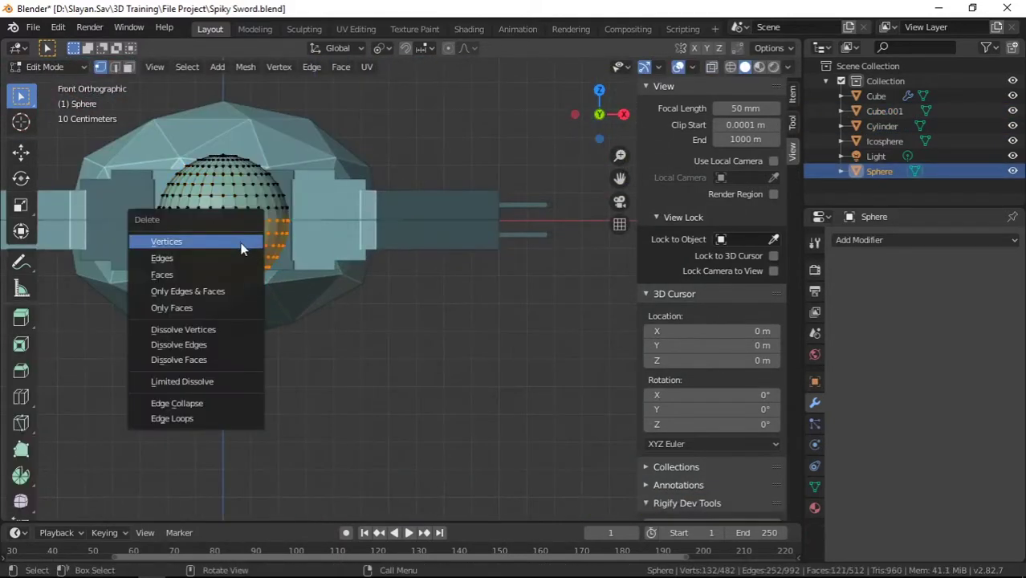
{"action": "left_click_drag", "start_coordinate": [96, 241], "coordinate": [337, 310]}
{"action": "key", "text": "x"}
{"action": "left_click", "coordinate": [131, 217]}
{"action": "key", "text": "Tab"}
Rotate the hemisphere 90 degrees on X and place it at the handle's end
{"action": "key", "text": "r"}
{"action": "key", "text": "x"}
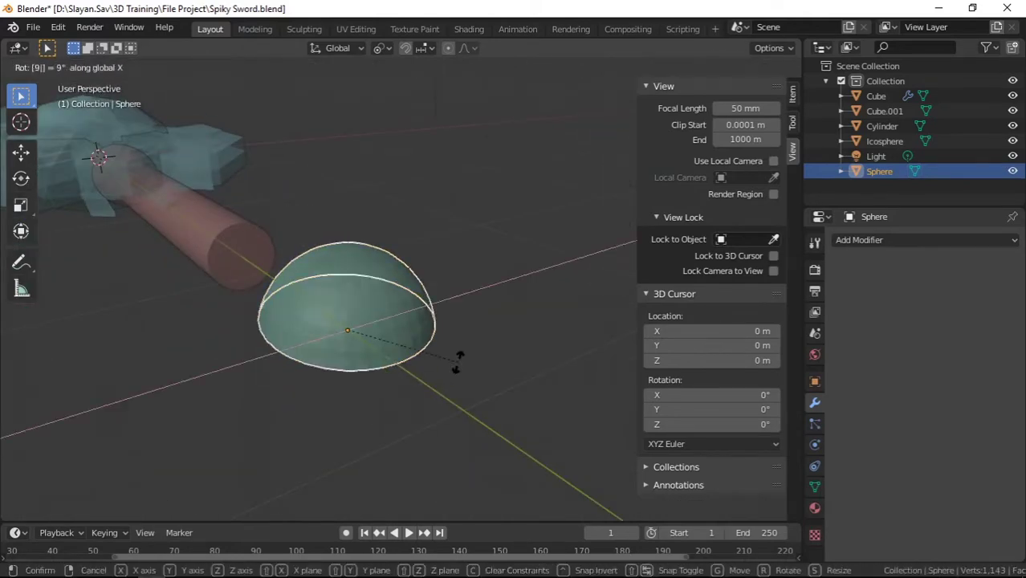
{"action": "key", "text": "0"}
{"action": "key", "text": "Return"}
{"action": "middle_click_drag", "start_coordinate": [457, 361], "coordinate": [538, 360]}
{"action": "left_click", "coordinate": [480, 292]}
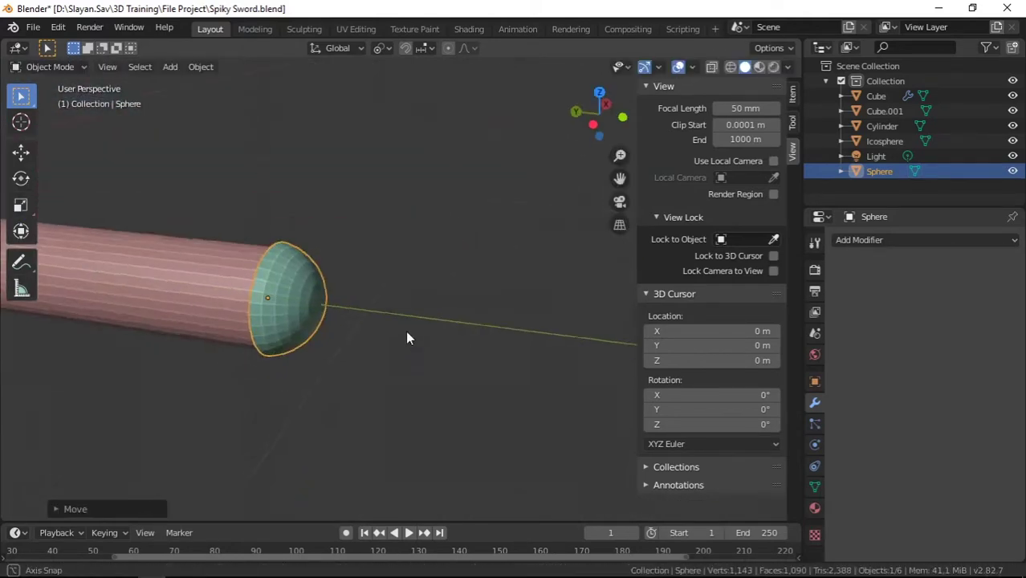
Select the dome's open rim vertices using a see-through wireframe view
{"action": "key", "text": "Tab"}
{"action": "key", "text": "KP_3"}
{"action": "middle_click_drag", "start_coordinate": [466, 271], "coordinate": [261, 344]}
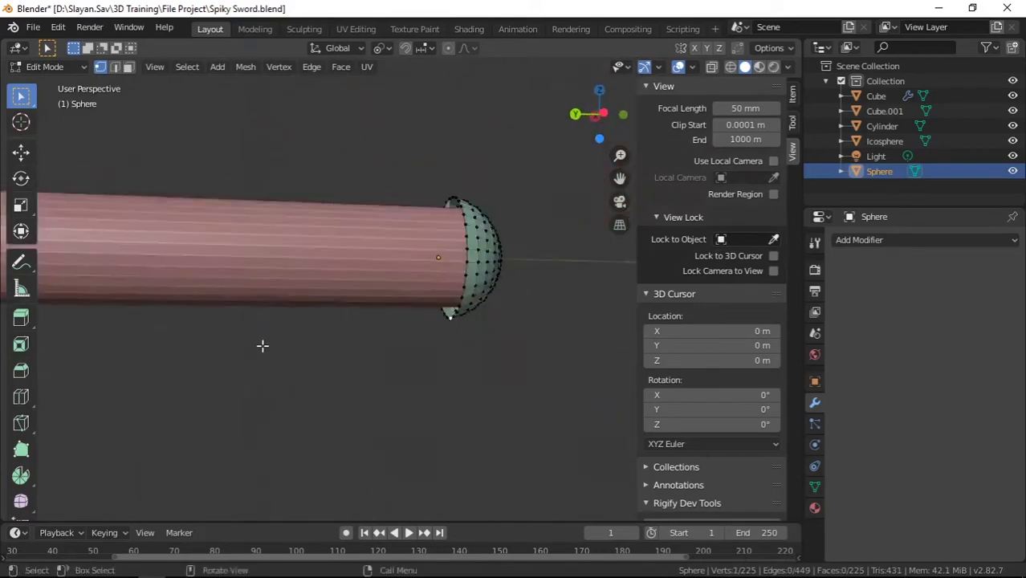
{"action": "key", "text": "KP_3"}
{"action": "key", "text": "Tab"}
{"action": "middle_click_drag", "start_coordinate": [449, 284], "coordinate": [492, 267]}
{"action": "key", "text": "shift+z"}
{"action": "middle_click_drag", "start_coordinate": [357, 186], "coordinate": [507, 286]}
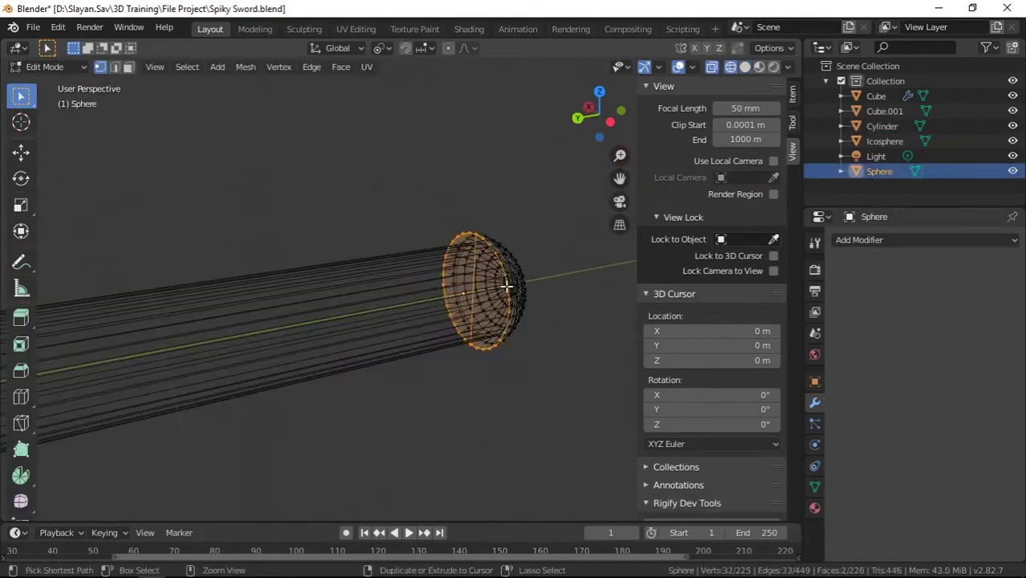
{"action": "key", "text": "KP_3"}
{"action": "left_click_drag", "start_coordinate": [365, 181], "coordinate": [425, 351]}
{"action": "middle_click_drag", "start_coordinate": [402, 326], "coordinate": [509, 213]}
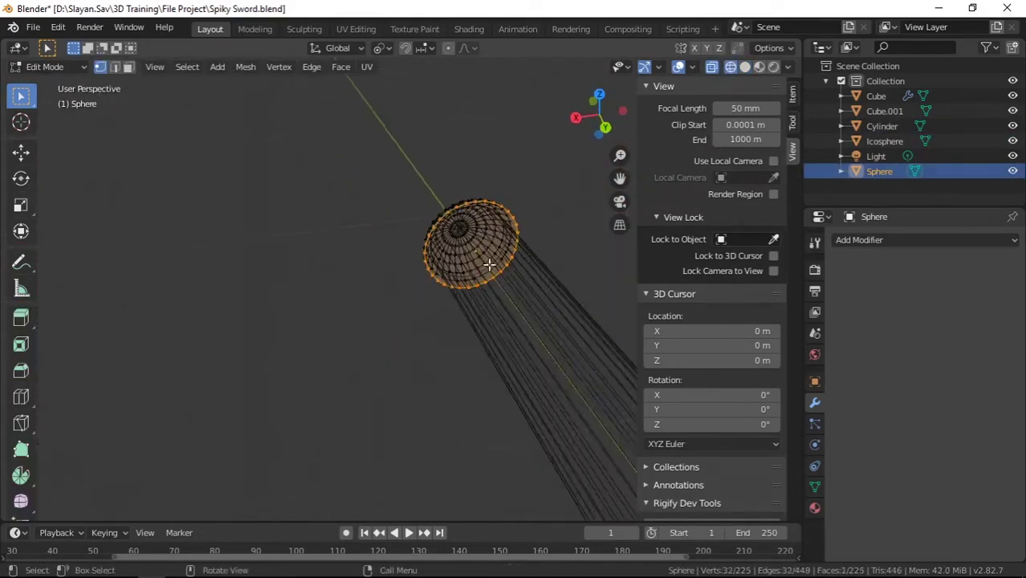
{"action": "key", "text": "z"}
{"action": "mouse_move", "coordinate": [496, 159]}
{"action": "middle_mouse_down"}
{"action": "mouse_move", "coordinate": [606, 197]}
{"action": "mouse_move", "coordinate": [461, 227]}
{"action": "mouse_move", "coordinate": [446, 215]}
{"action": "middle_mouse_up"}
Extrude the dome's rim along Y and scale it inward to tuck it in
{"action": "key", "text": "g"}
{"action": "key", "text": "y"}
{"action": "left_click", "coordinate": [462, 230]}
{"action": "key", "text": "s"}
{"action": "key", "text": "Tab"}
{"action": "left_click", "coordinate": [484, 245]}
{"action": "mouse_move", "coordinate": [532, 334]}
{"action": "middle_mouse_down"}
{"action": "mouse_move", "coordinate": [484, 245]}
{"action": "mouse_move", "coordinate": [333, 274]}
{"action": "middle_mouse_up"}
{"action": "key", "text": "Tab"}
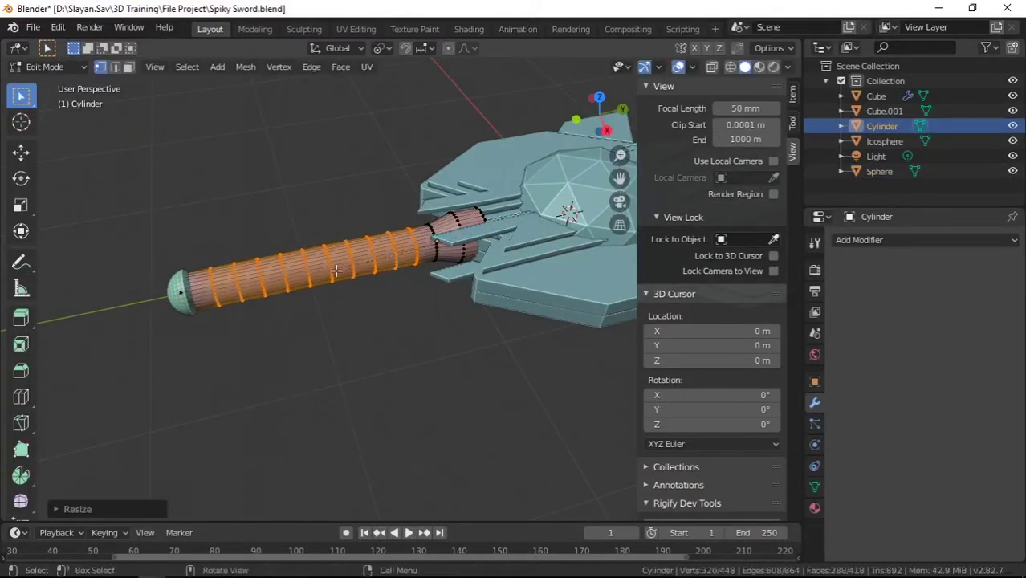
Scale alternating handle rings outward into rounded ridges along the grip
{"action": "mouse_move", "coordinate": [336, 272]}
{"action": "middle_mouse_down"}
{"action": "mouse_move", "coordinate": [415, 314]}
{"action": "mouse_move", "coordinate": [360, 371]}
{"action": "mouse_move", "coordinate": [314, 302]}
{"action": "mouse_move", "coordinate": [307, 305]}
{"action": "mouse_move", "coordinate": [444, 279]}
{"action": "mouse_move", "coordinate": [486, 345]}
{"action": "mouse_move", "coordinate": [508, 348]}
{"action": "middle_mouse_up"}
{"action": "key", "text": "s"}
{"action": "key", "text": "3"}
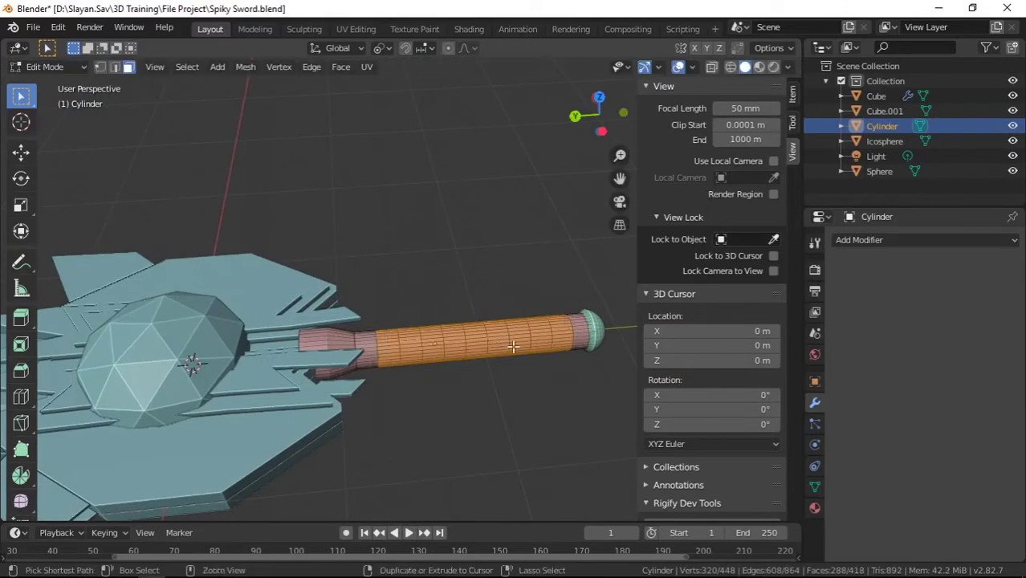
{"action": "key", "text": "Escape"}
{"action": "mouse_move", "coordinate": [405, 354]}
{"action": "middle_mouse_down"}
{"action": "mouse_move", "coordinate": [470, 339]}
{"action": "mouse_move", "coordinate": [503, 369]}
{"action": "mouse_move", "coordinate": [476, 300]}
{"action": "middle_mouse_up"}
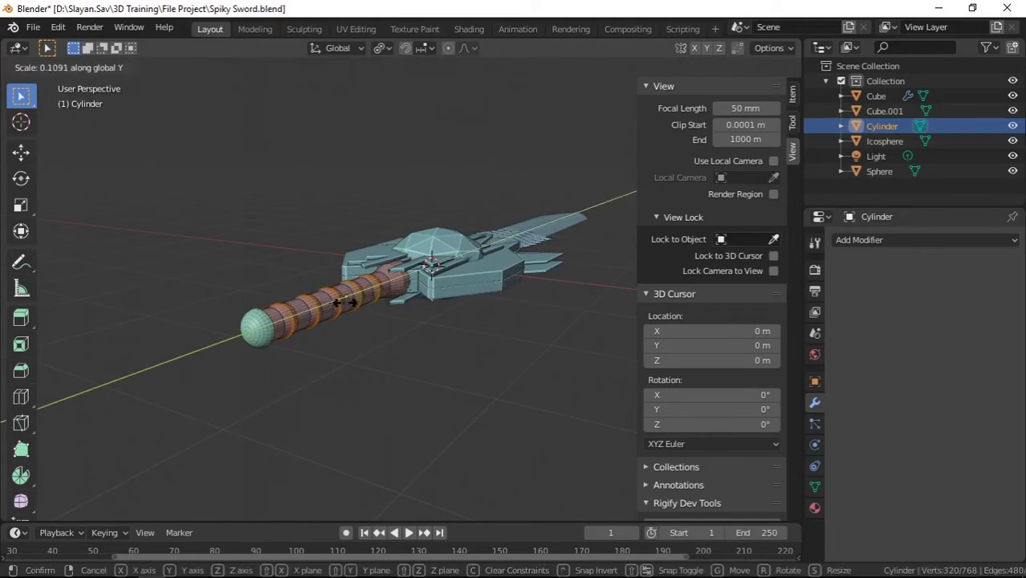
{"action": "key", "text": "Escape"}
{"action": "scroll", "coordinate": [338, 236], "scroll_direction": "up", "scroll_amount": 5}
{"action": "mouse_move", "coordinate": [339, 236]}
{"action": "middle_mouse_down"}
{"action": "mouse_move", "coordinate": [408, 245]}
{"action": "mouse_move", "coordinate": [529, 335]}
{"action": "mouse_move", "coordinate": [398, 292]}
{"action": "mouse_move", "coordinate": [562, 329]}
{"action": "mouse_move", "coordinate": [561, 427]}
{"action": "mouse_move", "coordinate": [414, 246]}
{"action": "mouse_move", "coordinate": [402, 272]}
{"action": "mouse_move", "coordinate": [526, 295]}
{"action": "middle_mouse_up"}
{"action": "key", "text": "s"}
{"action": "key", "text": "Escape"}
{"action": "key", "text": "Tab"}
{"action": "left_click", "coordinate": [562, 329]}
Select the gem, pommel, handle and blade pieces and join them into one sword object
{"action": "left_click", "coordinate": [403, 272]}
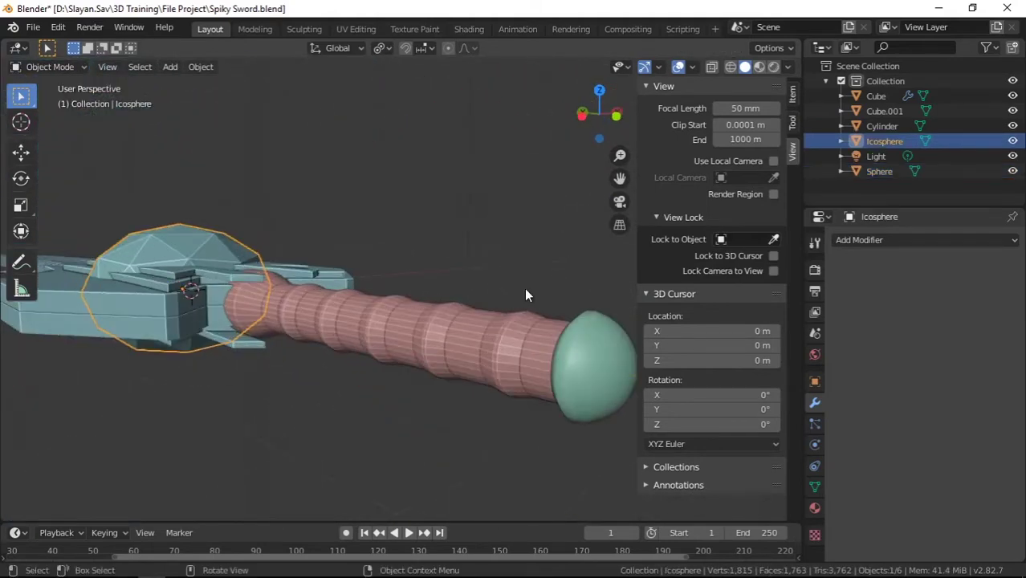
{"action": "scroll", "coordinate": [513, 345], "scroll_direction": "down", "scroll_amount": 3}
{"action": "middle_click_drag", "start_coordinate": [499, 398], "coordinate": [481, 337]}
{"action": "left_click", "coordinate": [513, 353]}
{"action": "left_click", "coordinate": [361, 325], "text": "shift"}
{"action": "key", "text": "ctrl+p"}
{"action": "key", "text": "Escape"}
{"action": "left_click", "coordinate": [262, 347]}
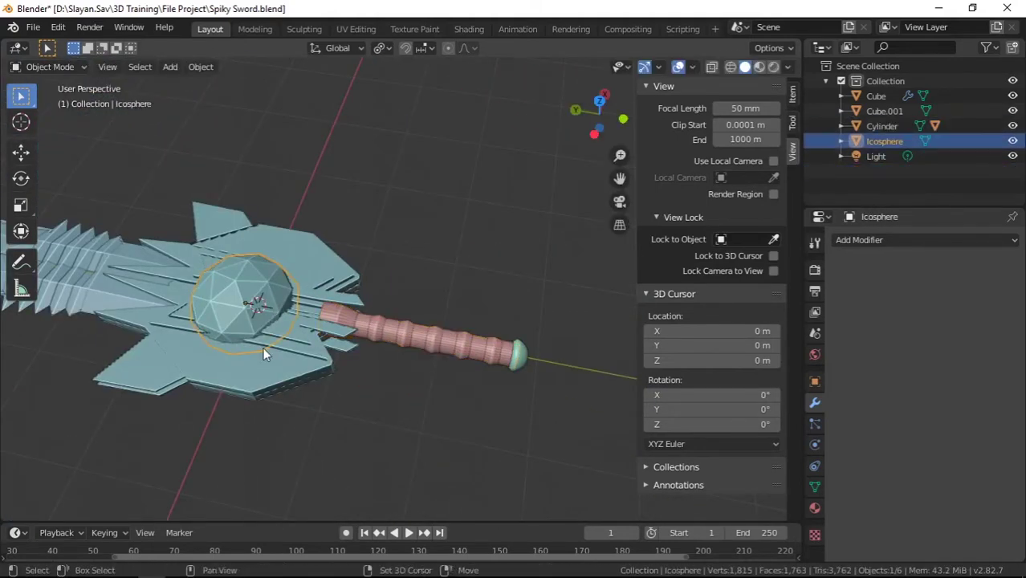
{"action": "left_click", "coordinate": [301, 329]}
{"action": "left_click", "coordinate": [303, 327]}
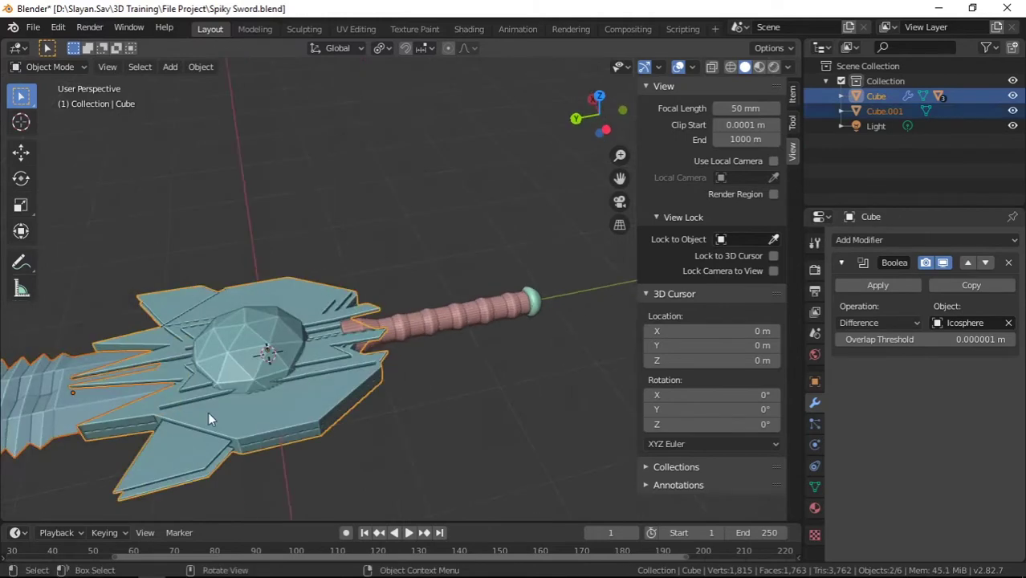
{"action": "middle_click_drag", "start_coordinate": [208, 411], "coordinate": [343, 374]}
{"action": "left_click", "coordinate": [436, 294]}
{"action": "mouse_move", "coordinate": [435, 293]}
{"action": "middle_mouse_down"}
{"action": "mouse_move", "coordinate": [516, 436]}
{"action": "mouse_move", "coordinate": [511, 263]}
{"action": "mouse_move", "coordinate": [389, 318]}
{"action": "mouse_move", "coordinate": [434, 299]}
{"action": "mouse_move", "coordinate": [208, 283]}
{"action": "mouse_move", "coordinate": [378, 281]}
{"action": "middle_mouse_up"}
Add a plane for the ribbon and squash it into a tall, thin strip
{"action": "key", "text": "x"}
{"action": "left_click", "coordinate": [303, 295]}
{"action": "key", "text": "KP_1"}
{"action": "key", "text": "g"}
{"action": "left_click", "coordinate": [345, 296]}
Move the ribbon plane beside the pommel, checking front and side views
{"action": "key", "text": "g"}
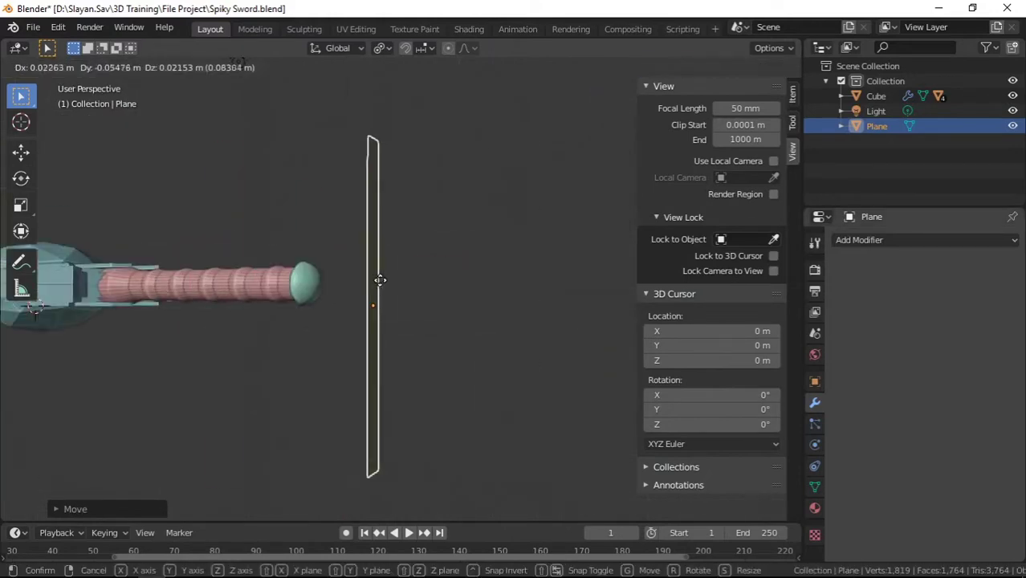
{"action": "mouse_move", "coordinate": [452, 279]}
{"action": "middle_mouse_down"}
{"action": "mouse_move", "coordinate": [591, 295]}
{"action": "mouse_move", "coordinate": [593, 202]}
{"action": "middle_mouse_up"}
{"action": "key", "text": "KP_1"}
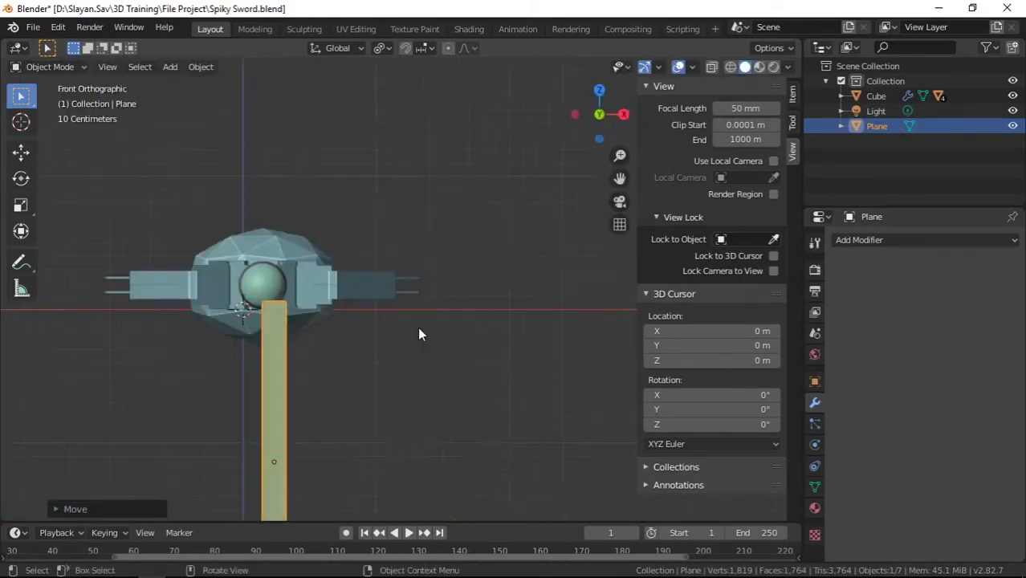
{"action": "key", "text": "KP_3"}
{"action": "key", "text": "g"}
{"action": "middle_click_drag", "start_coordinate": [396, 307], "coordinate": [327, 293]}
Extrude a small knob from the face loop at the pommel's tip
{"action": "left_click", "coordinate": [328, 293]}
{"action": "key", "text": "Tab"}
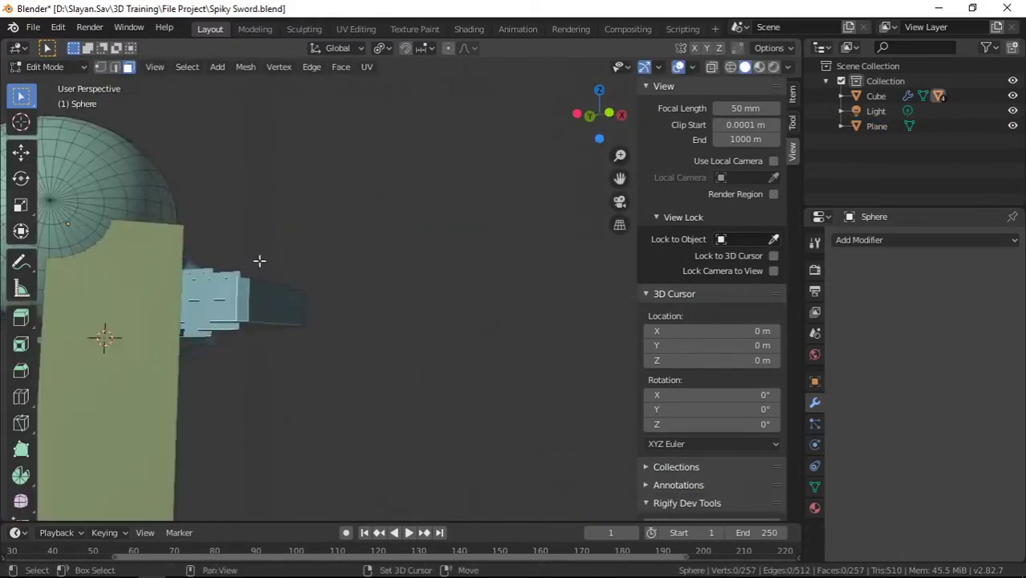
{"action": "left_click", "coordinate": [213, 165], "text": "alt"}
{"action": "left_click", "coordinate": [229, 182]}
{"action": "middle_click_drag", "start_coordinate": [229, 182], "coordinate": [362, 287]}
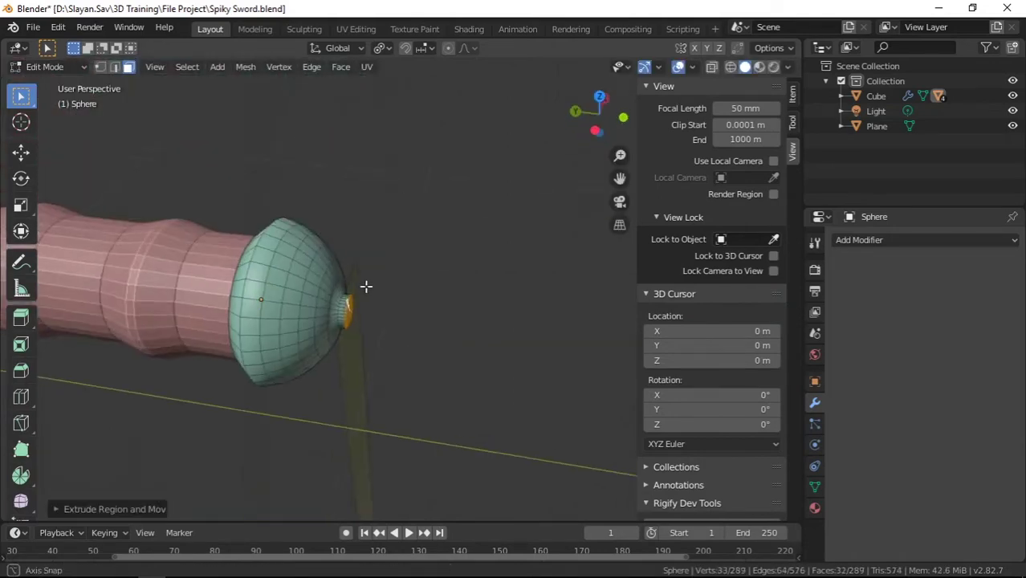
Hang the ribbon plane's top at the pommel knob
{"action": "key", "text": "Tab"}
{"action": "left_click", "coordinate": [355, 343]}
{"action": "middle_click_drag", "start_coordinate": [355, 344], "coordinate": [313, 217]}
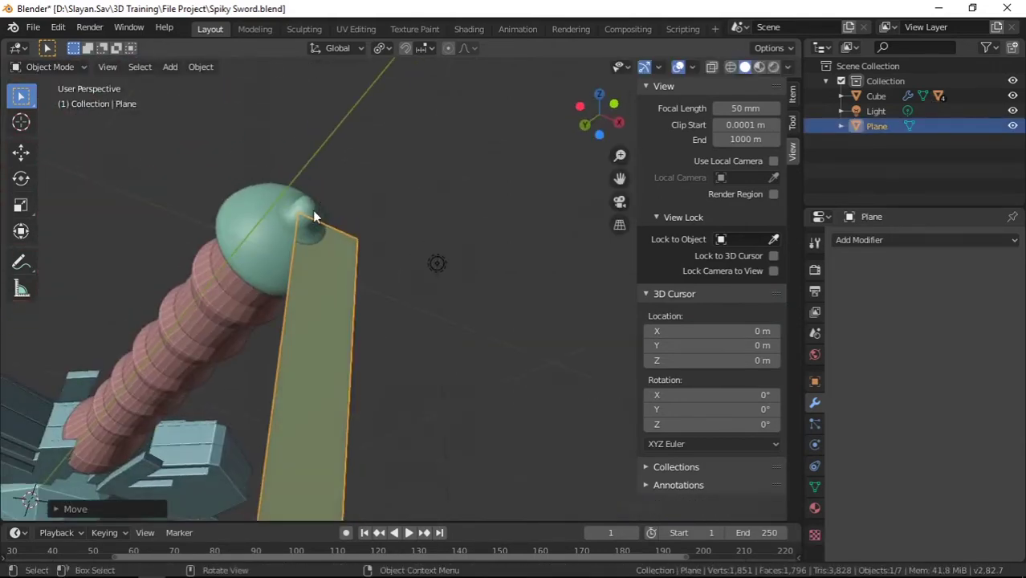
{"action": "left_click", "coordinate": [297, 333]}
Subdivide the ribbon with 8 cuts, then subdivide its top faces again
{"action": "key", "text": "KP_1"}
{"action": "right_click", "coordinate": [313, 281]}
{"action": "key", "text": "Tab"}
{"action": "left_click", "coordinate": [245, 404]}
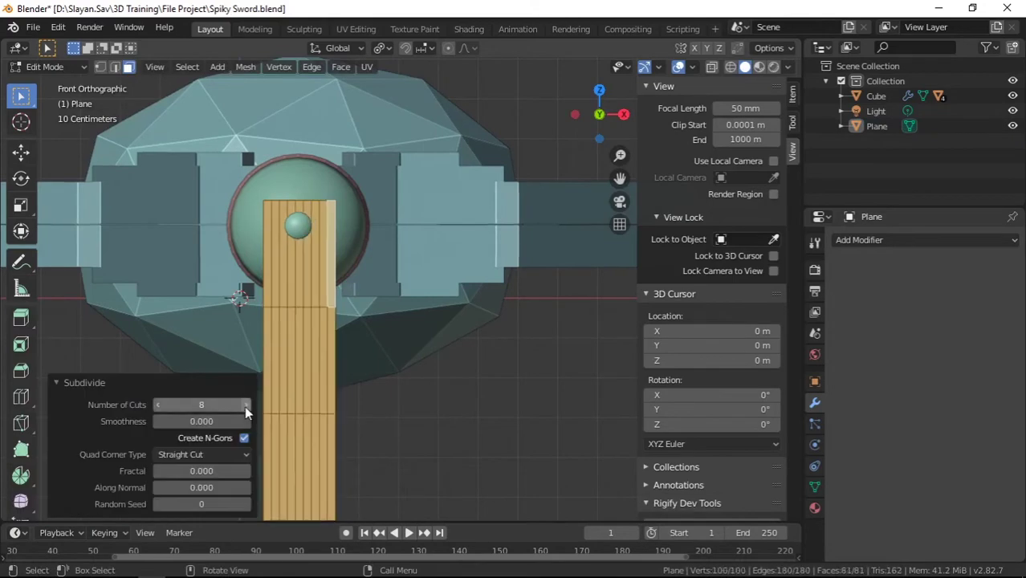
{"action": "left_click", "coordinate": [273, 203]}
{"action": "right_click", "coordinate": [286, 273]}
{"action": "left_click", "coordinate": [293, 281]}
{"action": "mouse_move", "coordinate": [302, 315]}
{"action": "middle_mouse_down"}
{"action": "mouse_move", "coordinate": [428, 366]}
{"action": "mouse_move", "coordinate": [153, 167]}
{"action": "mouse_move", "coordinate": [336, 257]}
{"action": "middle_mouse_up"}
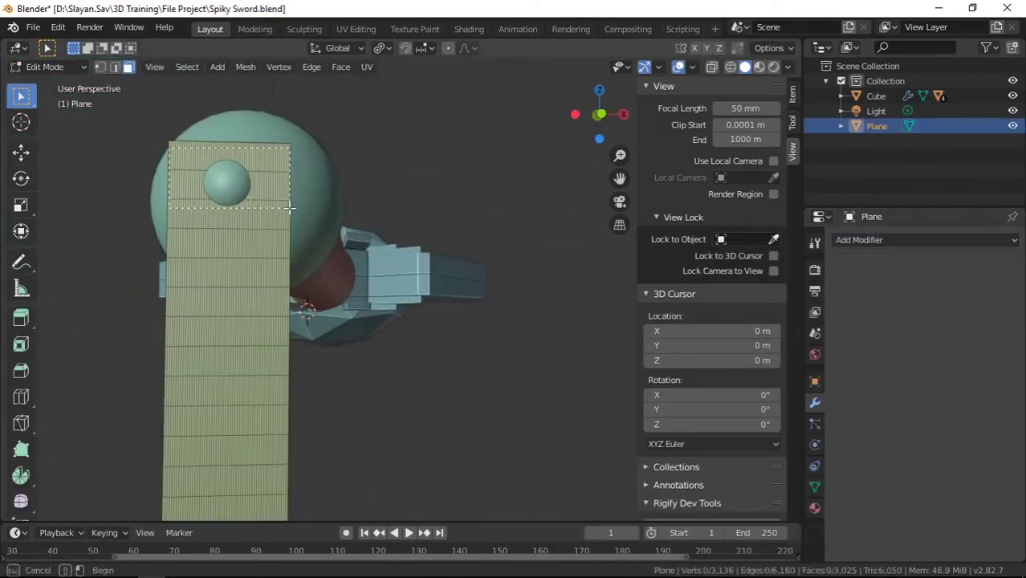
Set the ribbon's Hook modifier target object to the Sphere
{"action": "left_click", "coordinate": [870, 322]}
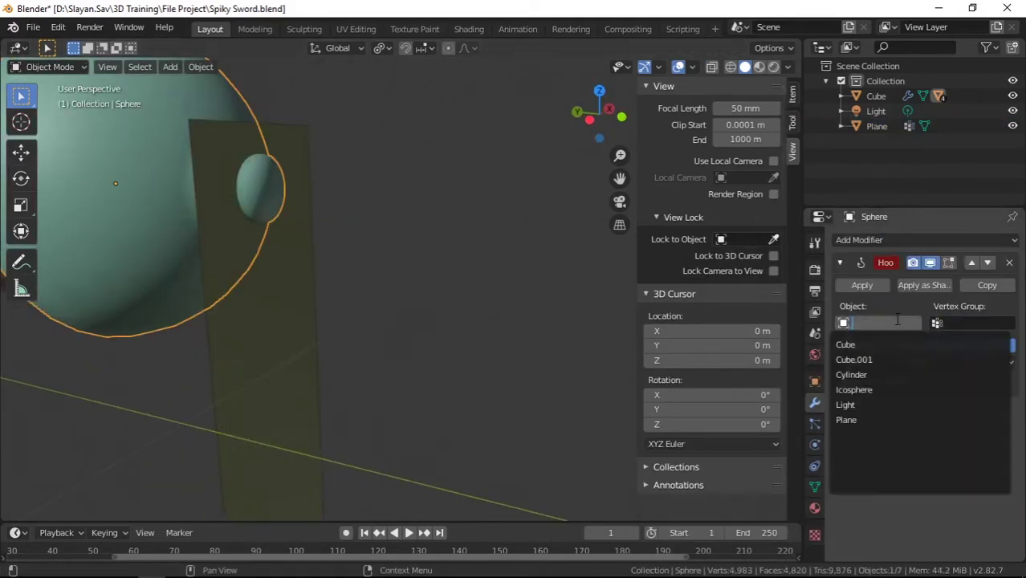
{"action": "left_click", "coordinate": [852, 420]}
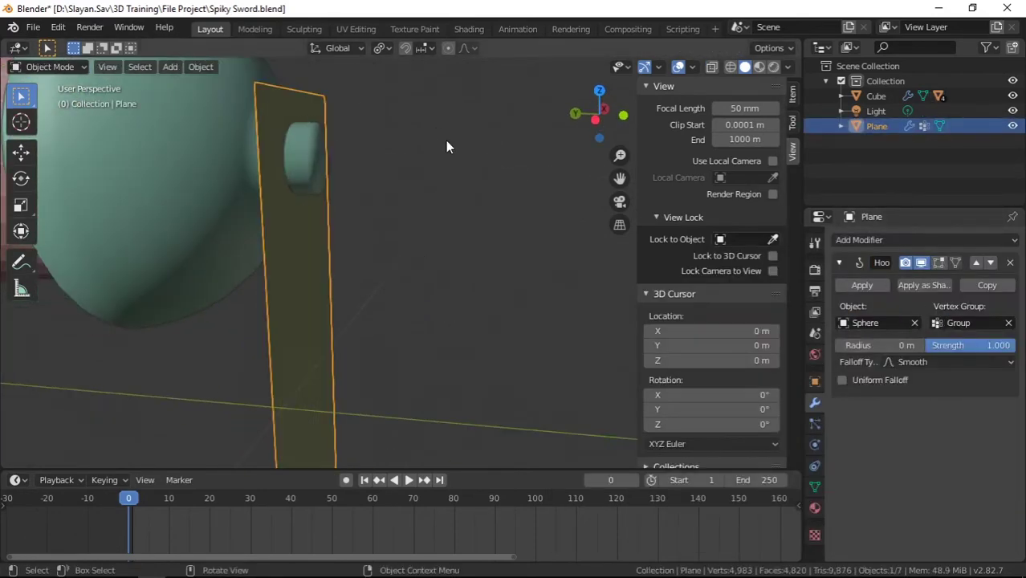
{"action": "middle_click_drag", "start_coordinate": [469, 222], "coordinate": [417, 283]}
Give the ribbon plane Cloth physics and play the simulation to watch it hang
{"action": "left_click", "coordinate": [814, 444]}
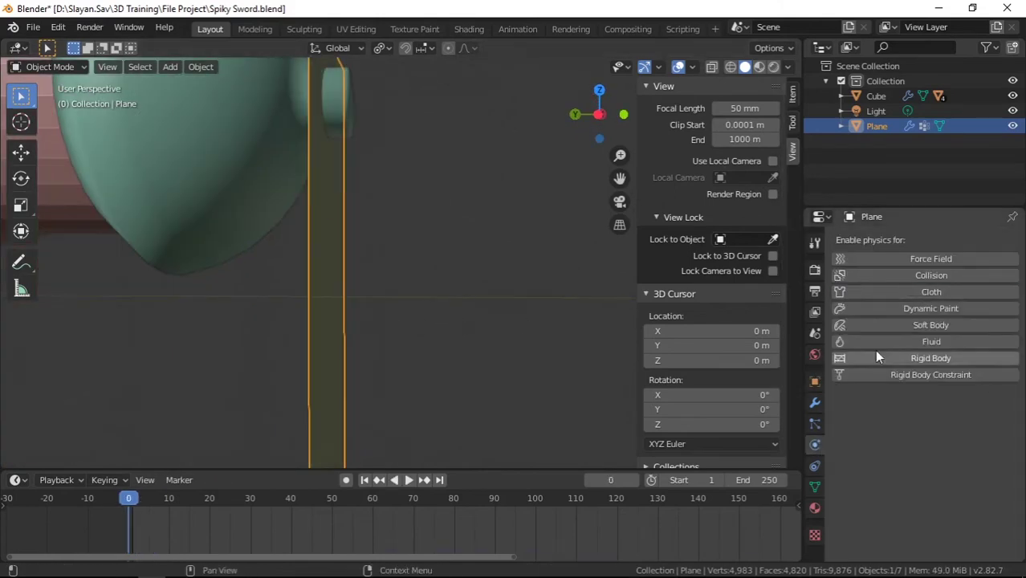
{"action": "left_click", "coordinate": [930, 291]}
{"action": "scroll", "coordinate": [897, 469], "scroll_direction": "down", "scroll_amount": 5}
{"action": "key", "text": "space"}
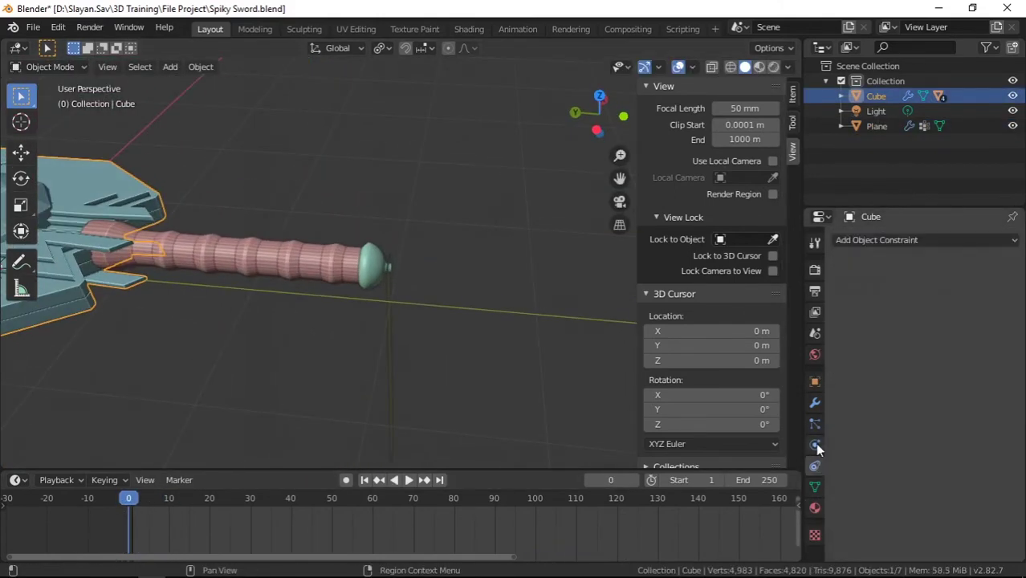
{"action": "scroll", "coordinate": [847, 481], "scroll_direction": "down", "scroll_amount": 10}
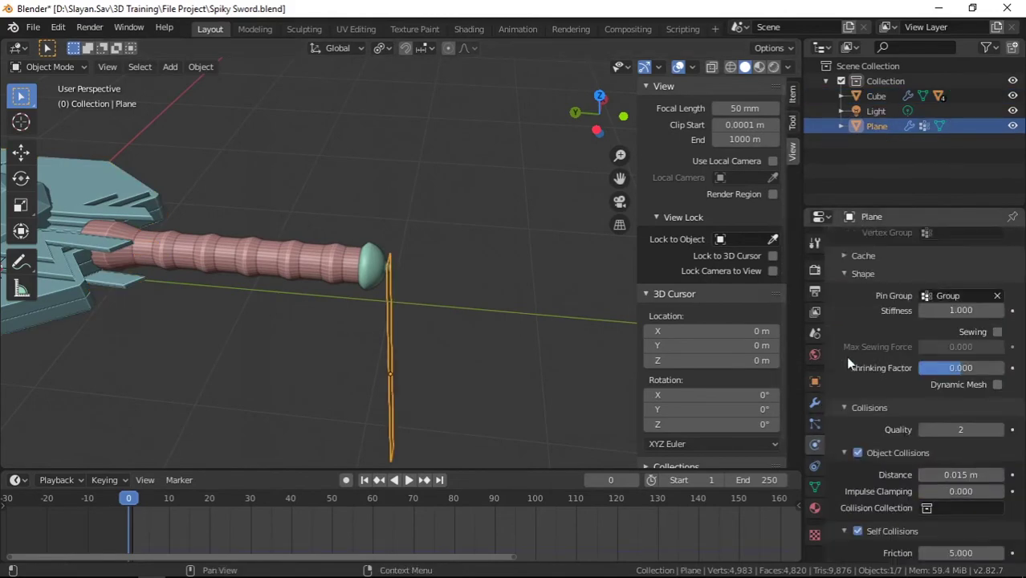
{"action": "scroll", "coordinate": [845, 355], "scroll_direction": "up", "scroll_amount": 3}
{"action": "key", "text": "space"}
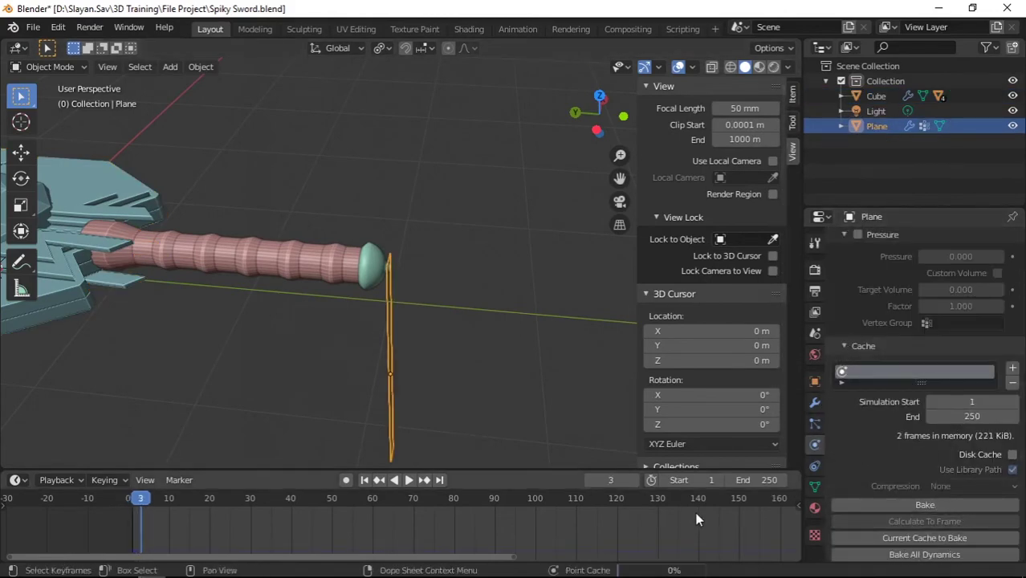